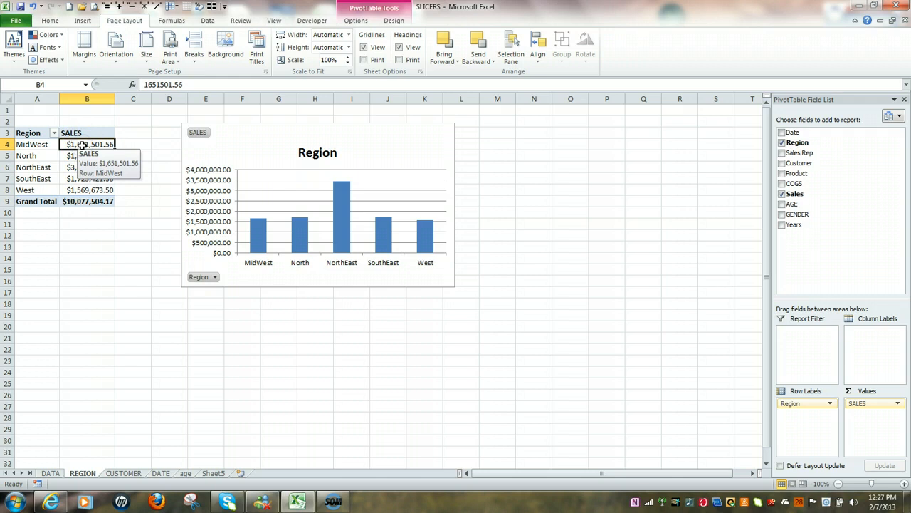
# Insert slicers for Date, Region, Customer, AGE and Years from the REGION pivot table.
pyautogui.click(357, 20)
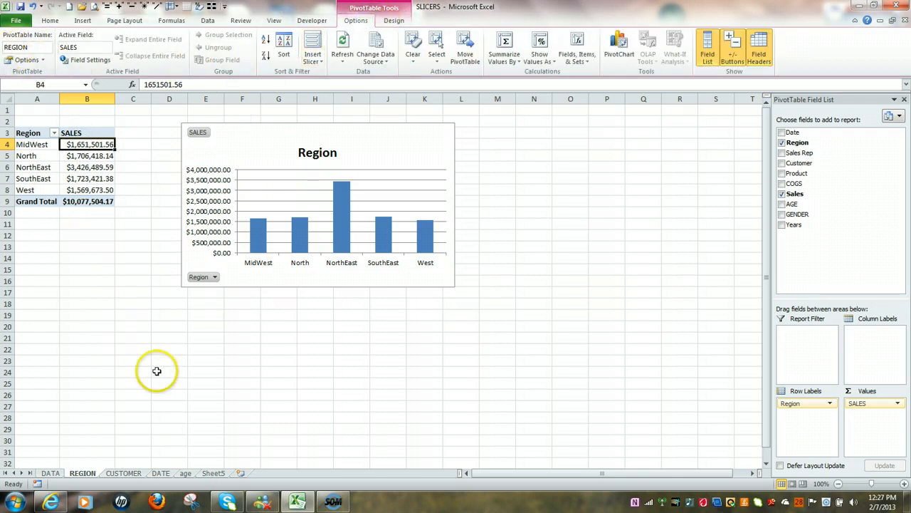
pyautogui.moveTo(333, 501)
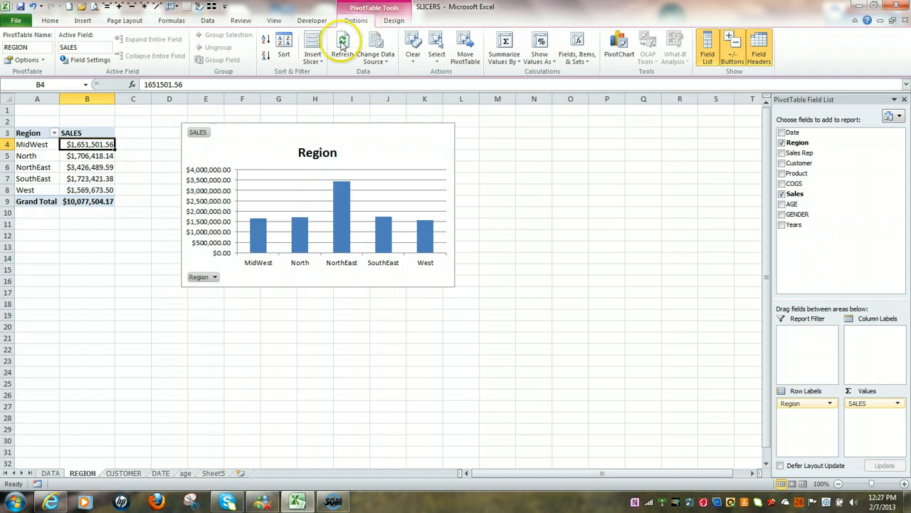
pyautogui.click(324, 63)
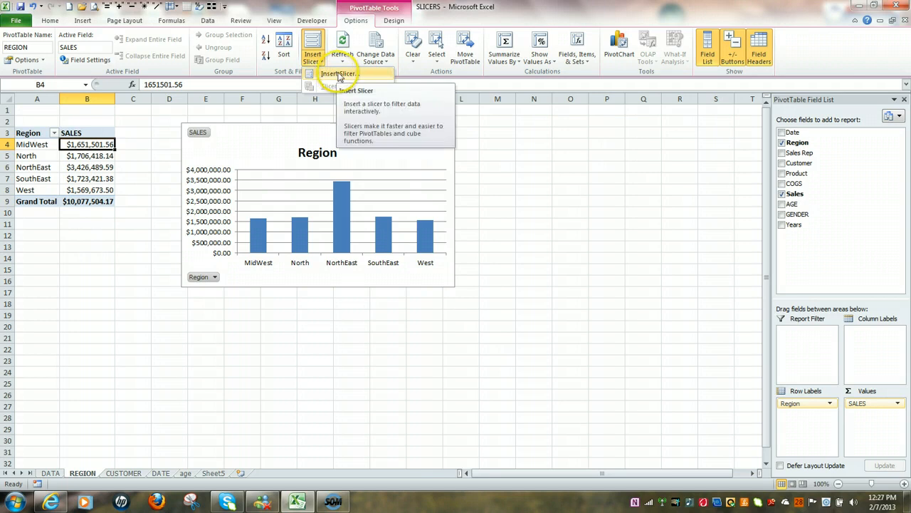
pyautogui.click(339, 75)
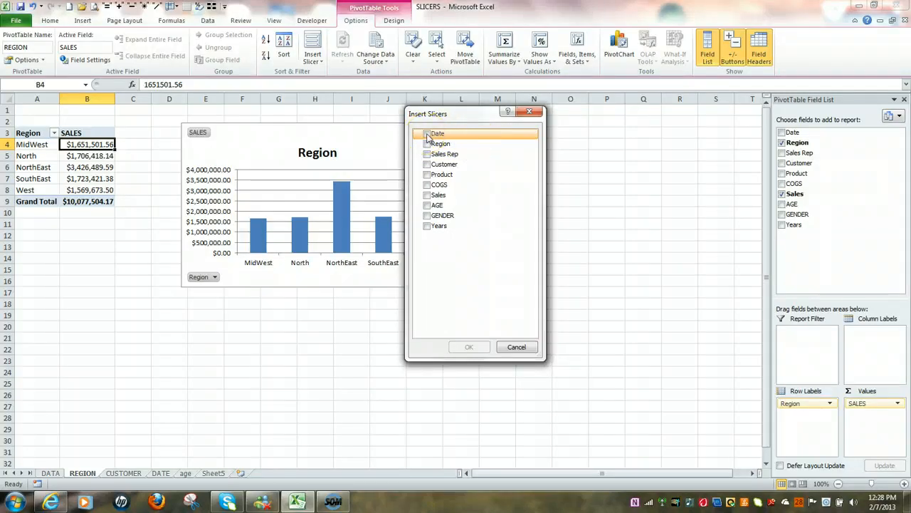
pyautogui.click(428, 135)
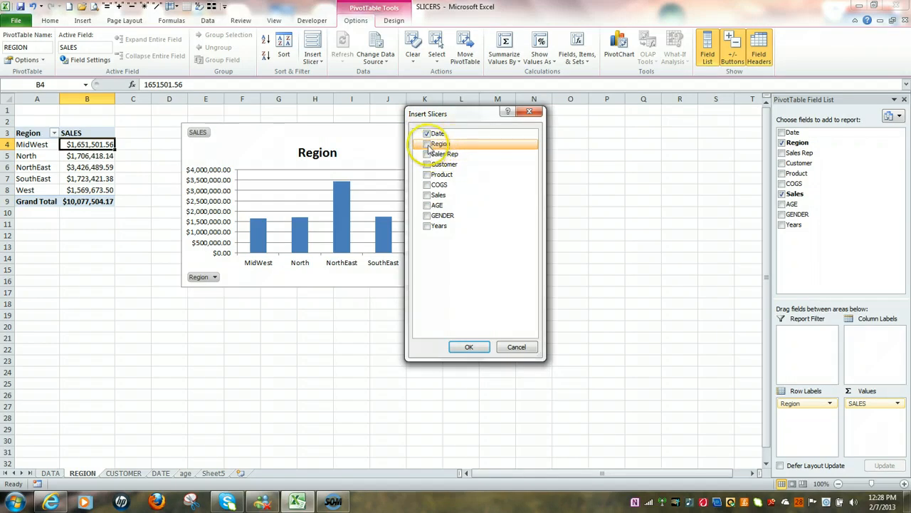
pyautogui.click(427, 146)
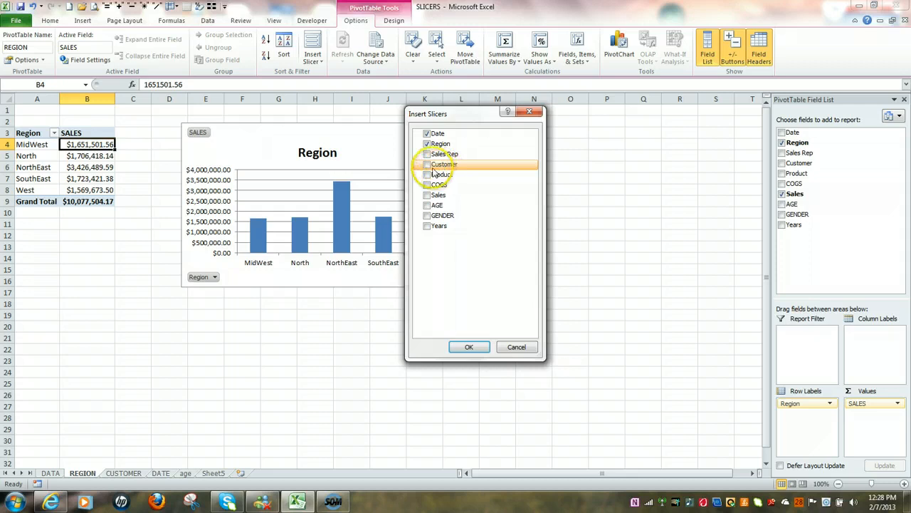
pyautogui.click(428, 164)
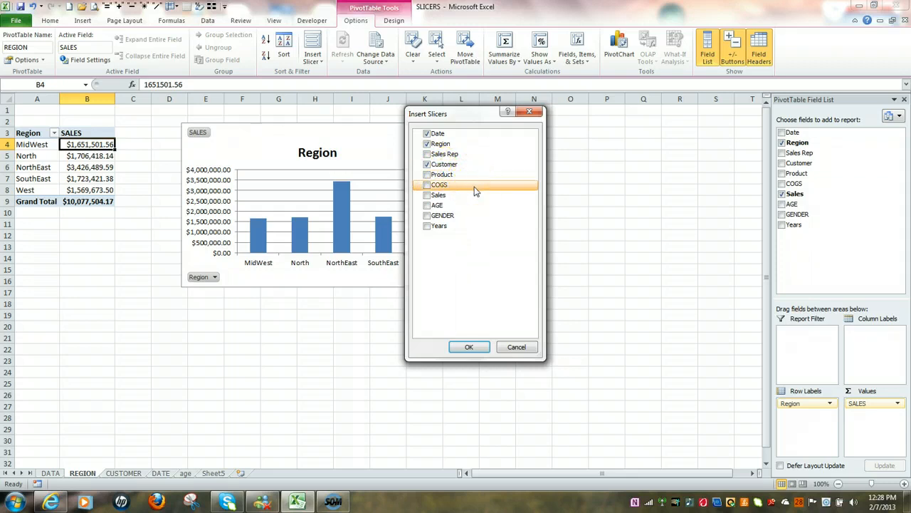
pyautogui.click(429, 228)
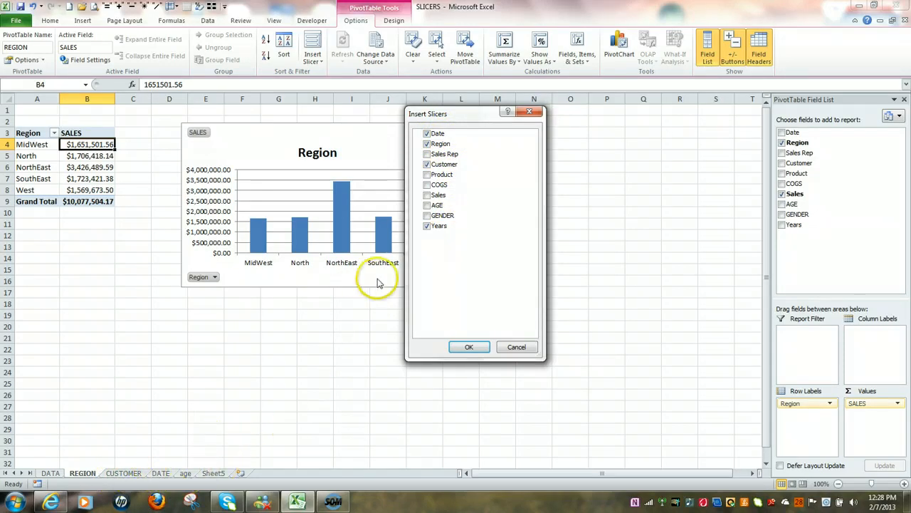
pyautogui.click(429, 206)
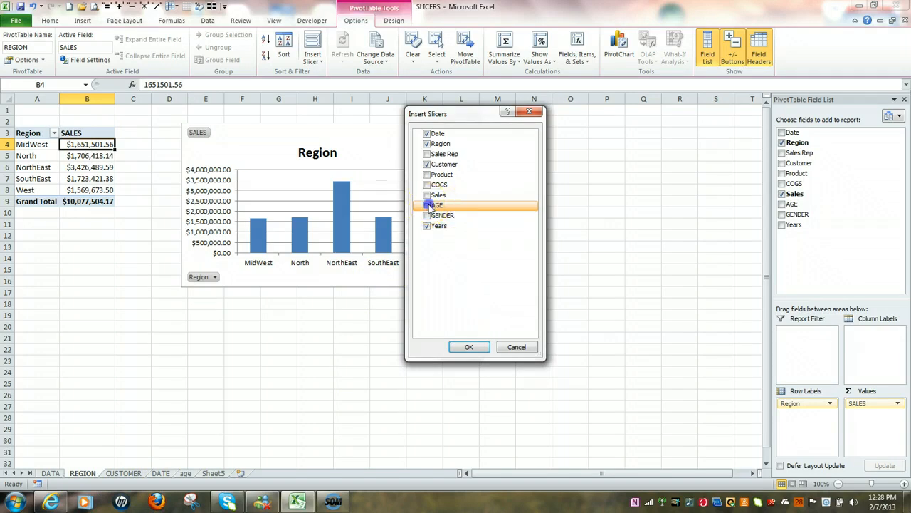
pyautogui.click(477, 347)
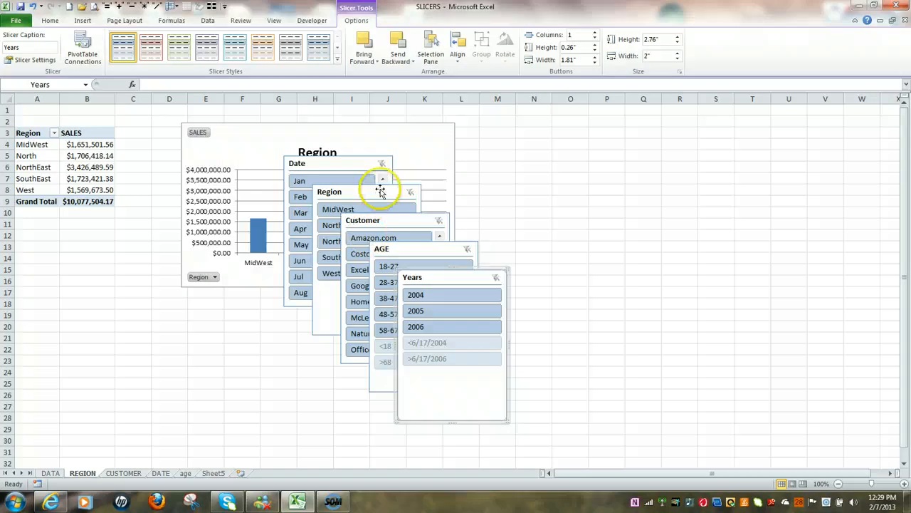
# Spread the overlapping slicers into a row below the chart in the order Region, Customer, Years, Date, AGE.
pyautogui.moveTo(376, 193); pyautogui.dragTo(88, 299)
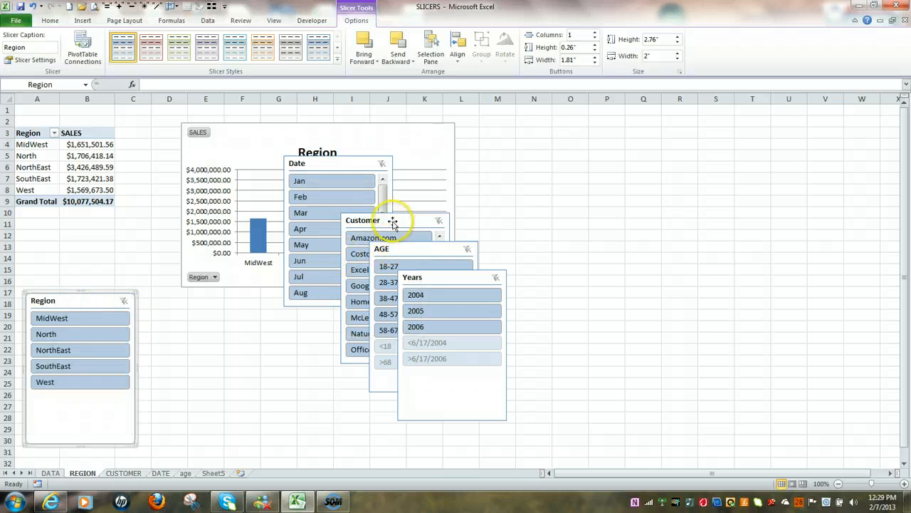
pyautogui.moveTo(397, 221); pyautogui.dragTo(248, 303)
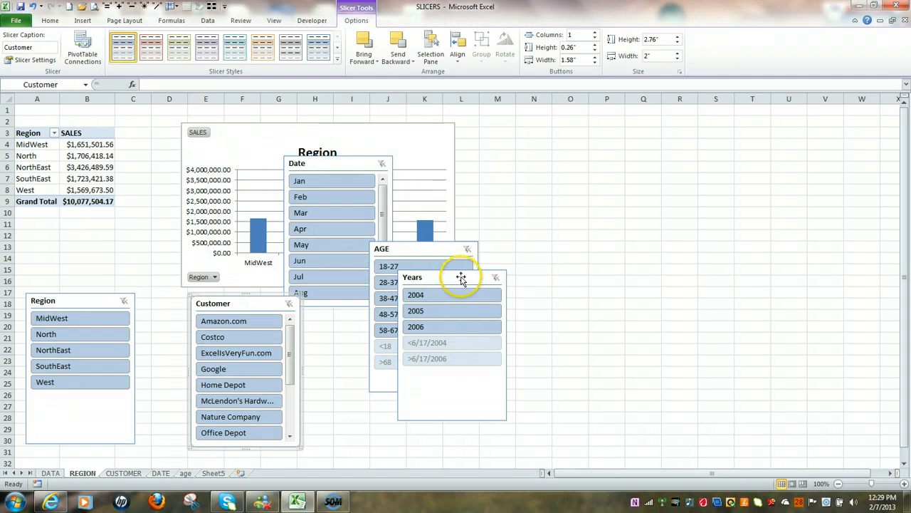
pyautogui.moveTo(448, 250); pyautogui.dragTo(662, 276)
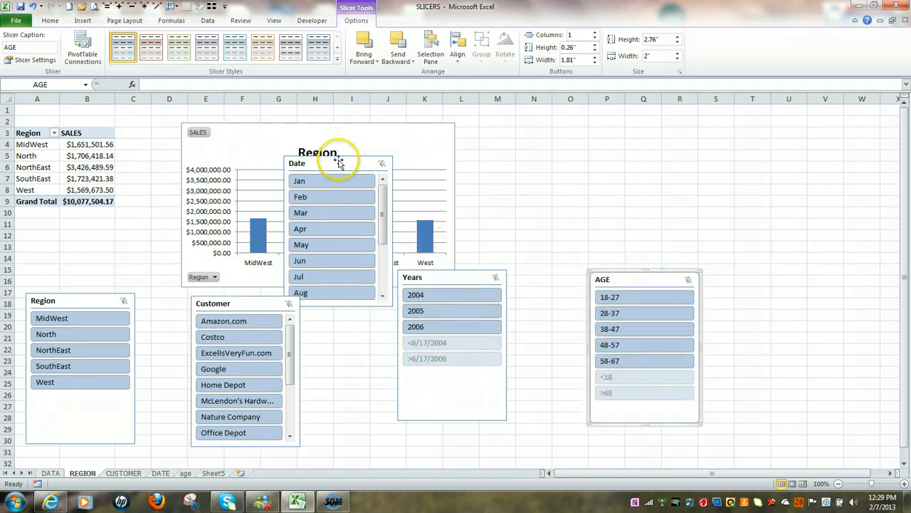
pyautogui.moveTo(341, 162); pyautogui.dragTo(787, 276)
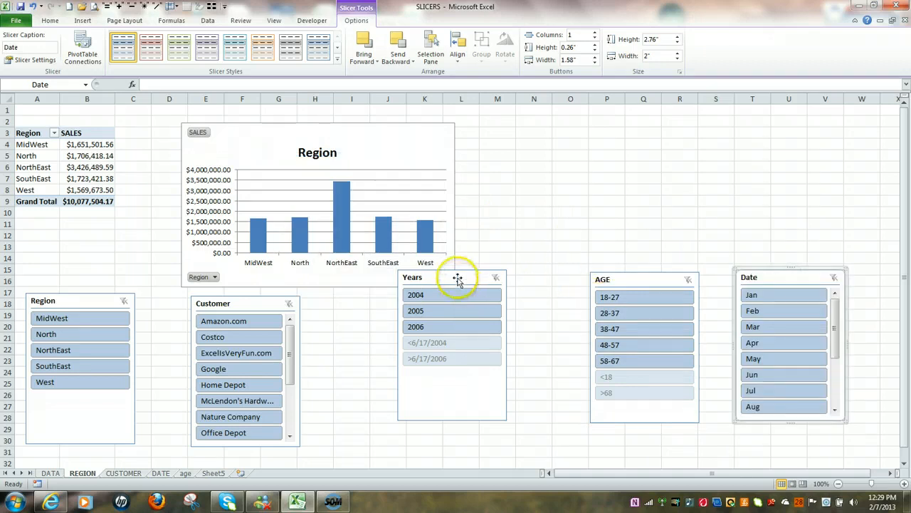
pyautogui.moveTo(452, 288); pyautogui.dragTo(394, 313)
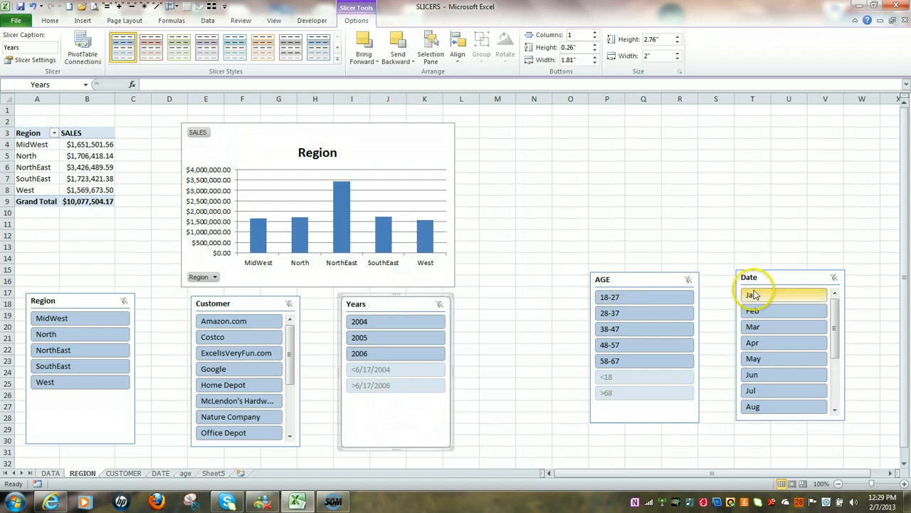
pyautogui.moveTo(772, 277); pyautogui.dragTo(513, 297)
pyautogui.moveTo(647, 277); pyautogui.dragTo(689, 297)
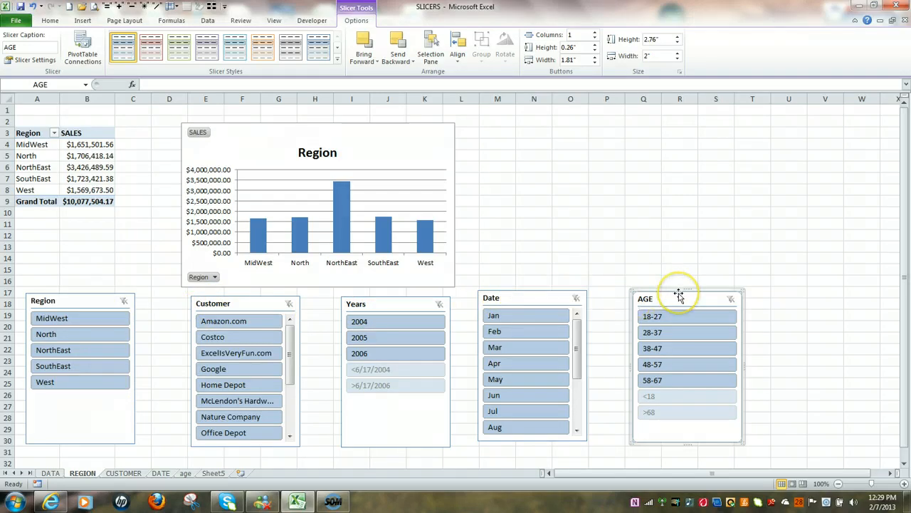
pyautogui.click(32, 164)
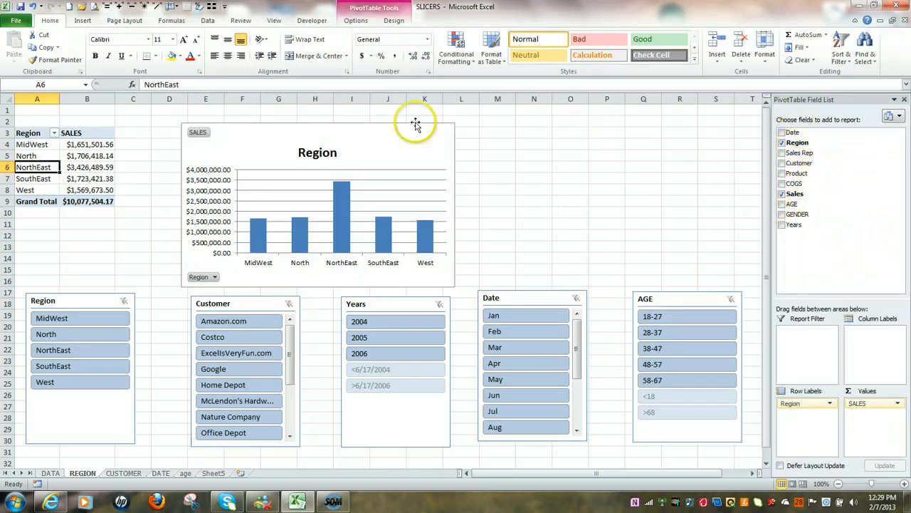
pyautogui.click(356, 21)
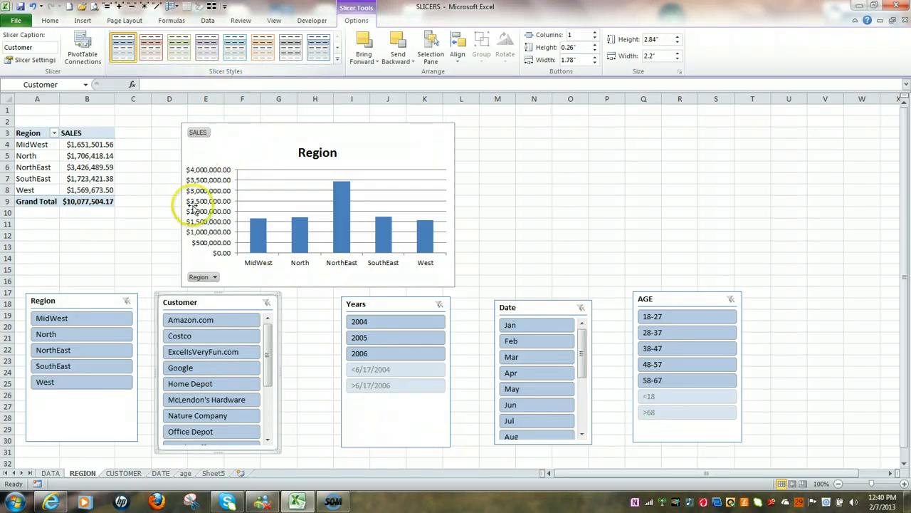
# Shrink the Region slicer around its five buttons to about 1.88 inches high and 1.5 inches wide.
pyautogui.click(84, 303)
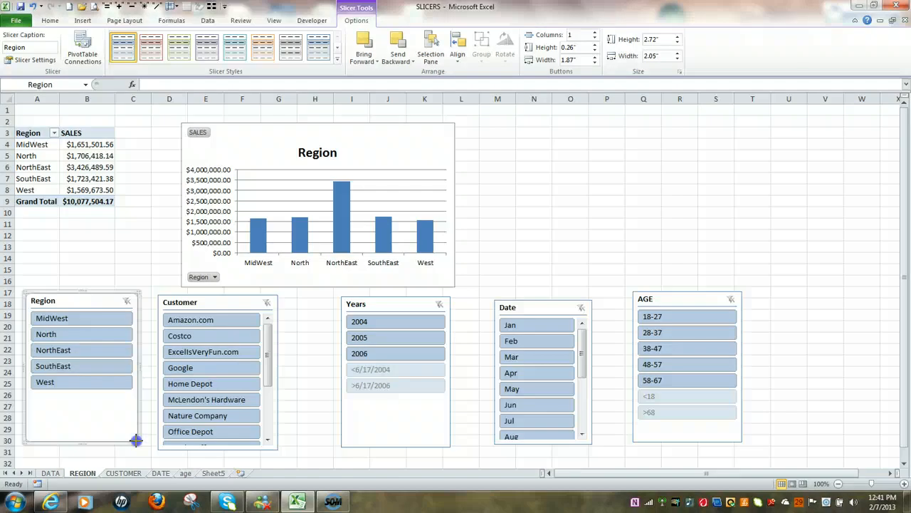
pyautogui.moveTo(136, 440); pyautogui.dragTo(136, 400)
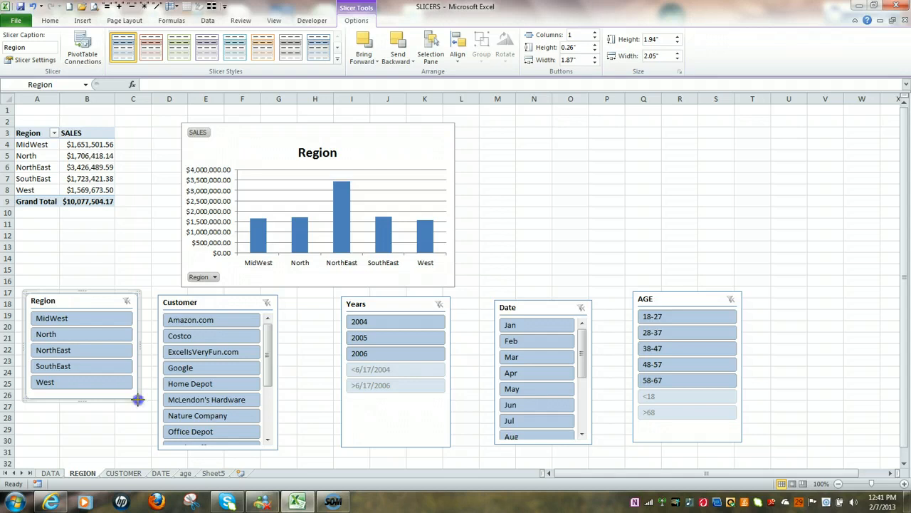
pyautogui.moveTo(136, 397); pyautogui.dragTo(134, 394)
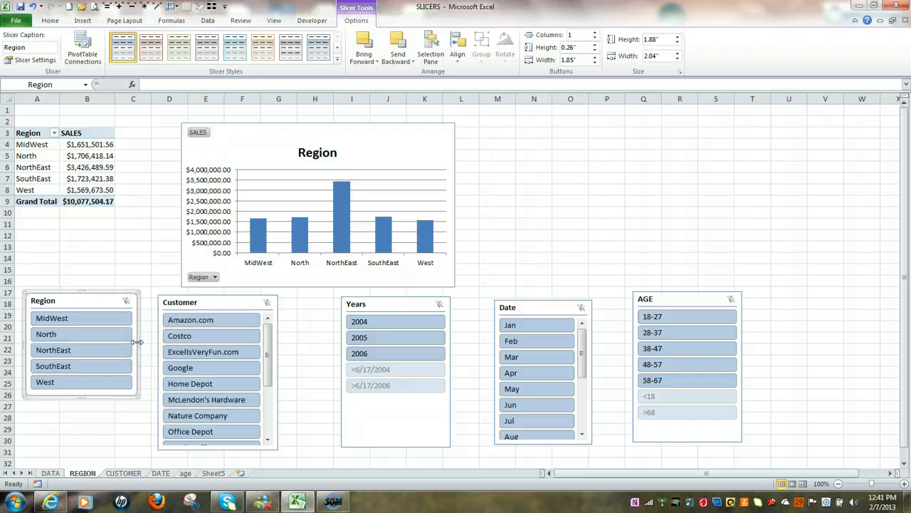
pyautogui.moveTo(135, 342); pyautogui.dragTo(107, 343)
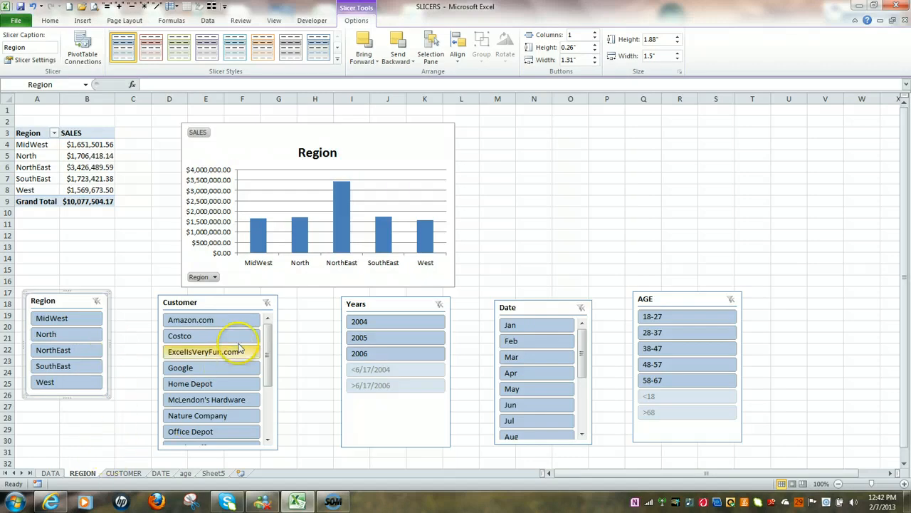
# Move the Customer slicer to the empty area beside the chart and enlarge it to about 2.51 by 5.67 inches.
pyautogui.click(228, 303)
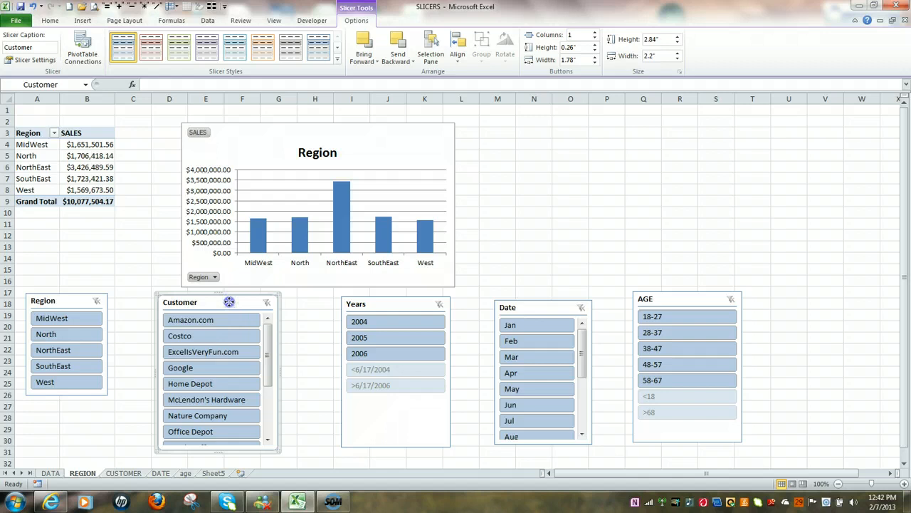
pyautogui.moveTo(228, 303); pyautogui.dragTo(644, 121)
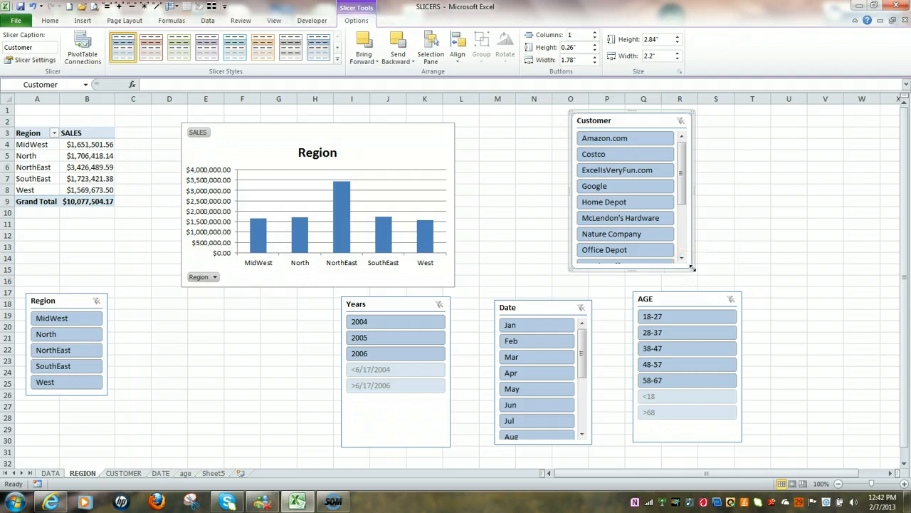
pyautogui.moveTo(693, 267); pyautogui.dragTo(882, 251)
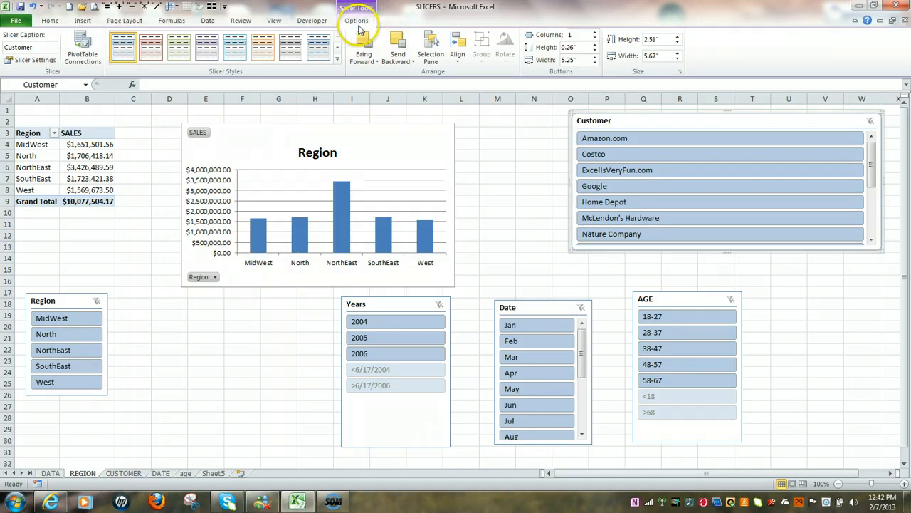
# Arrange the Customer slicer's buttons in 3 columns and trim the slicer to about 1.89 inches high and 5.65 inches wide.
pyautogui.click(596, 37)
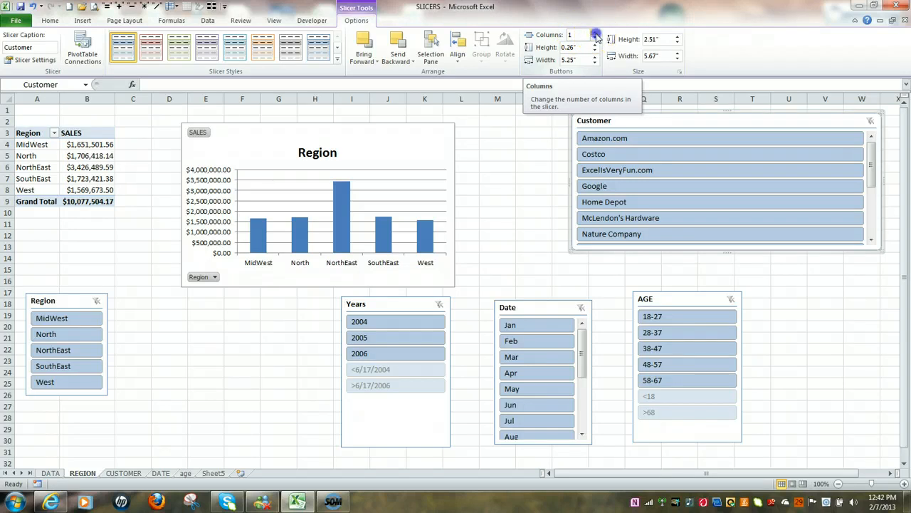
pyautogui.click(596, 35)
pyautogui.click(596, 35)
pyautogui.click(596, 35)
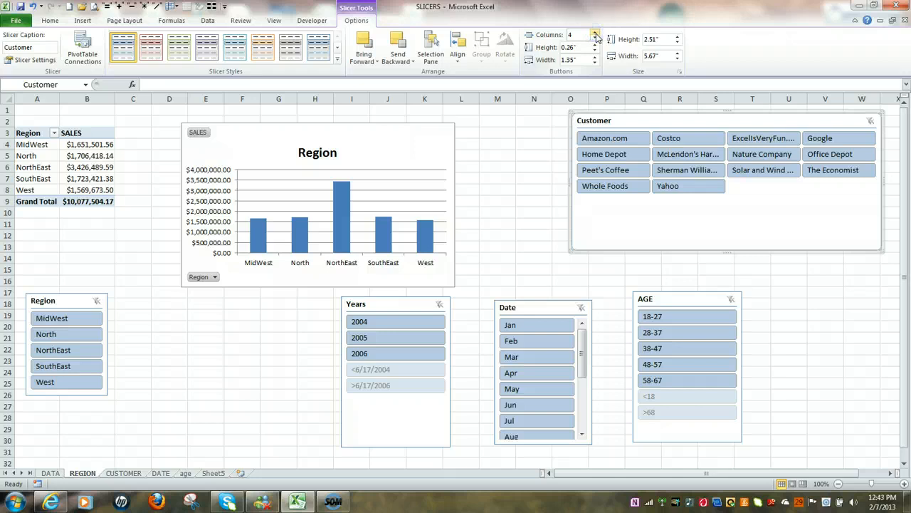
pyautogui.click(596, 38)
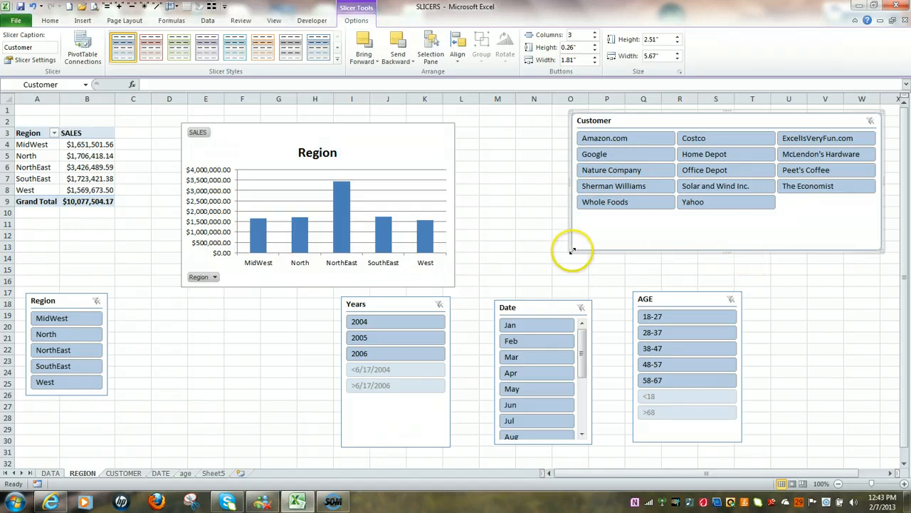
pyautogui.moveTo(572, 251); pyautogui.dragTo(571, 218)
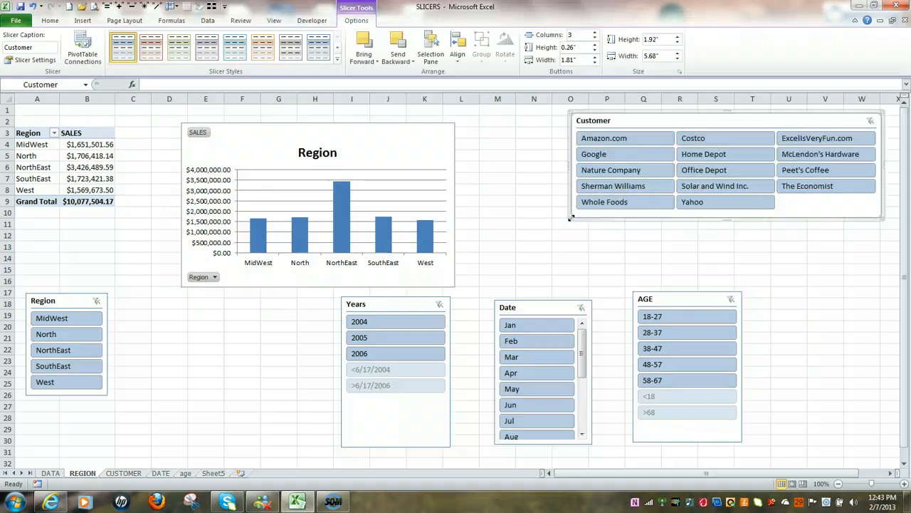
pyautogui.moveTo(571, 218); pyautogui.dragTo(573, 216)
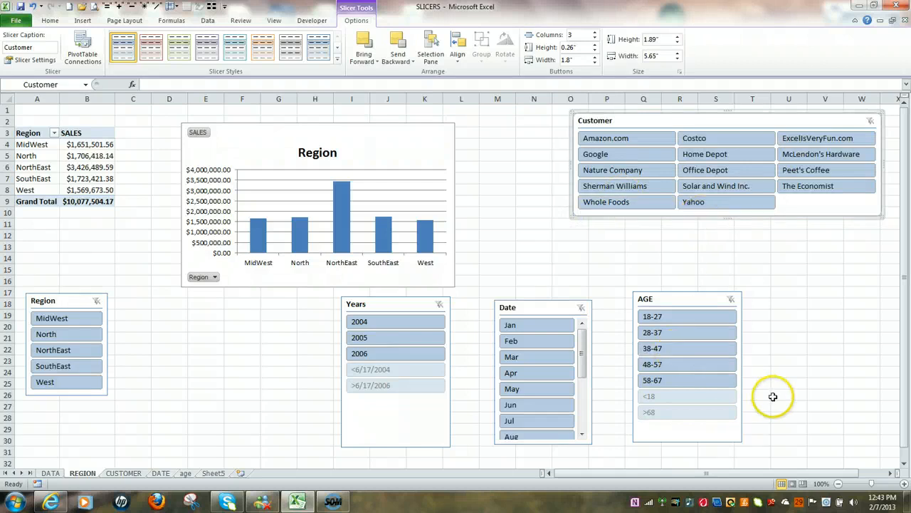
# Shorten the Years slicer to about 1.89 inches high and 2.01 inches wide.
pyautogui.click(385, 306)
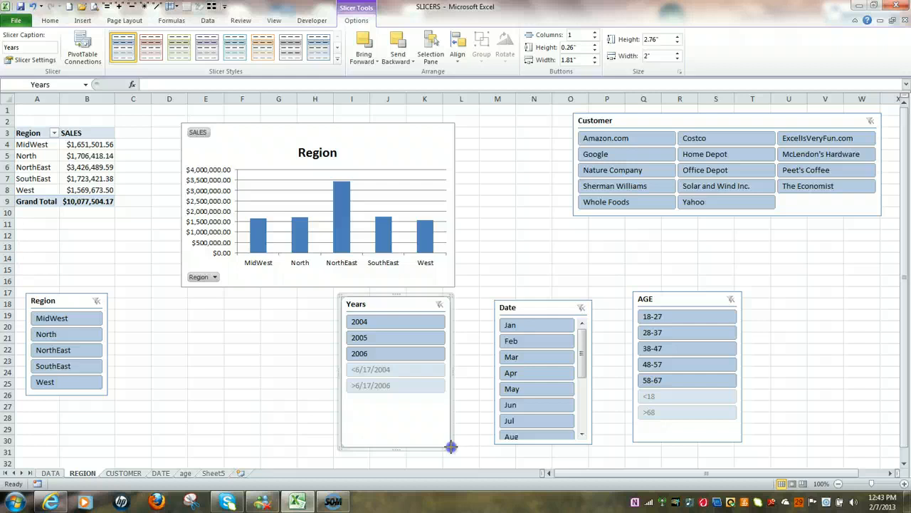
pyautogui.moveTo(452, 447); pyautogui.dragTo(450, 400)
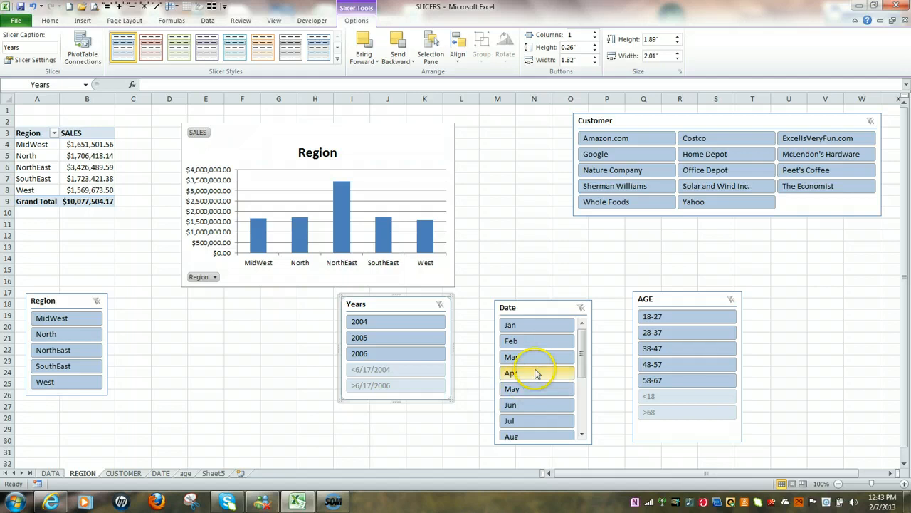
# Resize the AGE slicer to about 2.33 by 2.05 inches and arrange its buttons in 2 columns.
pyautogui.click(698, 314)
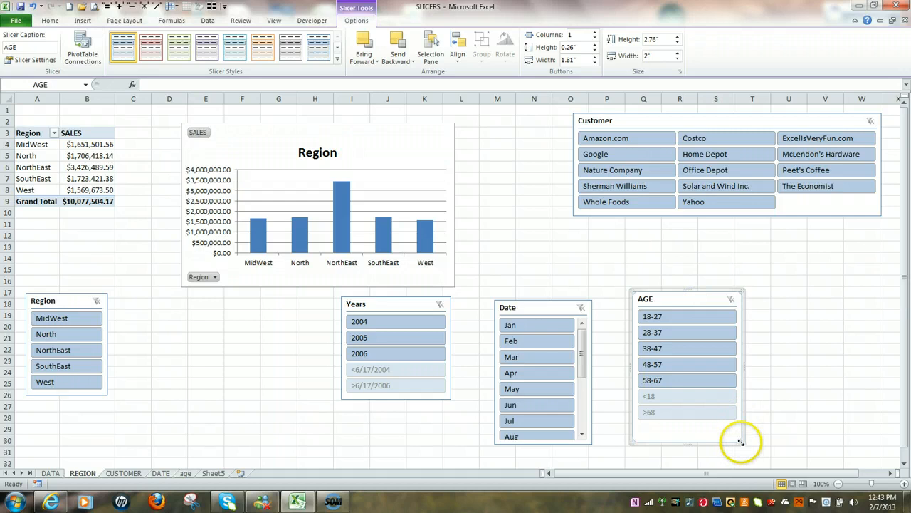
pyautogui.moveTo(741, 437)
pyautogui.mouseDown()
pyautogui.moveTo(743, 407)
pyautogui.moveTo(745, 420)
pyautogui.mouseUp()
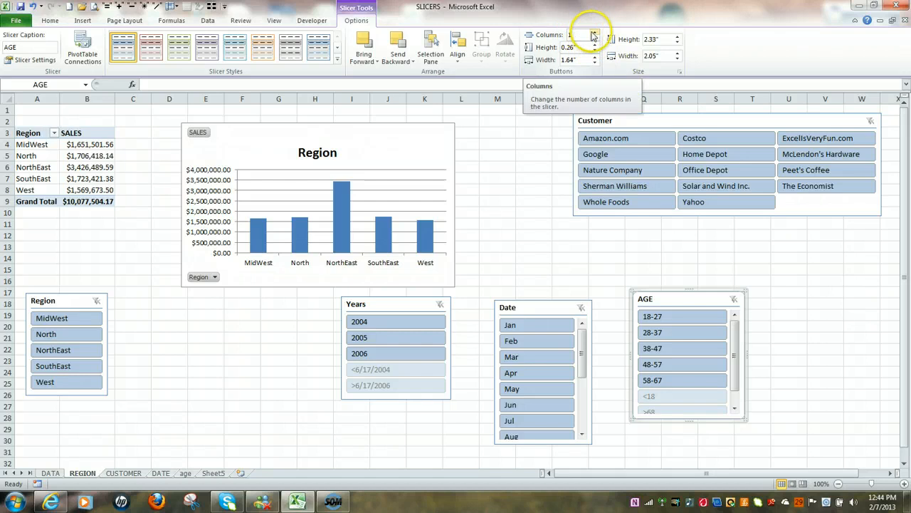
pyautogui.click(595, 36)
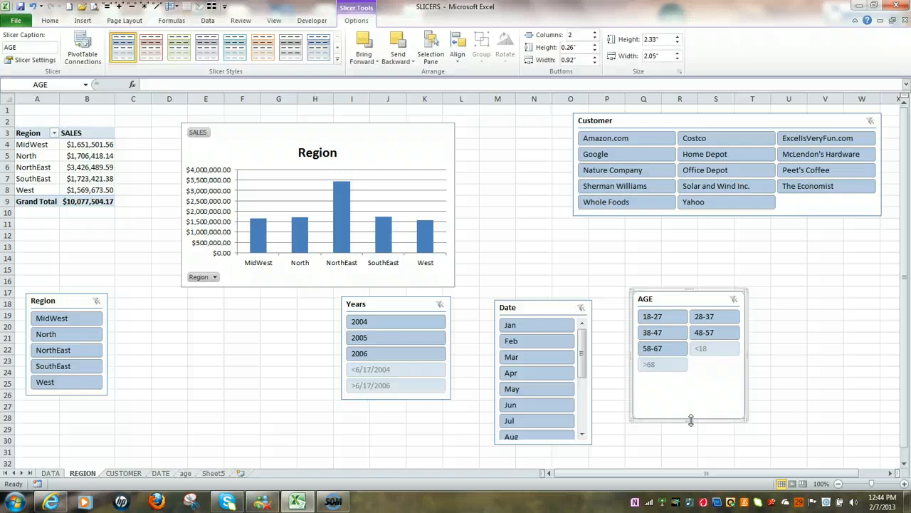
# Shorten the AGE slicer to about 1.65 inches high and move the AGE and Years slicers away from the Date slicer.
pyautogui.moveTo(692, 413); pyautogui.dragTo(695, 383)
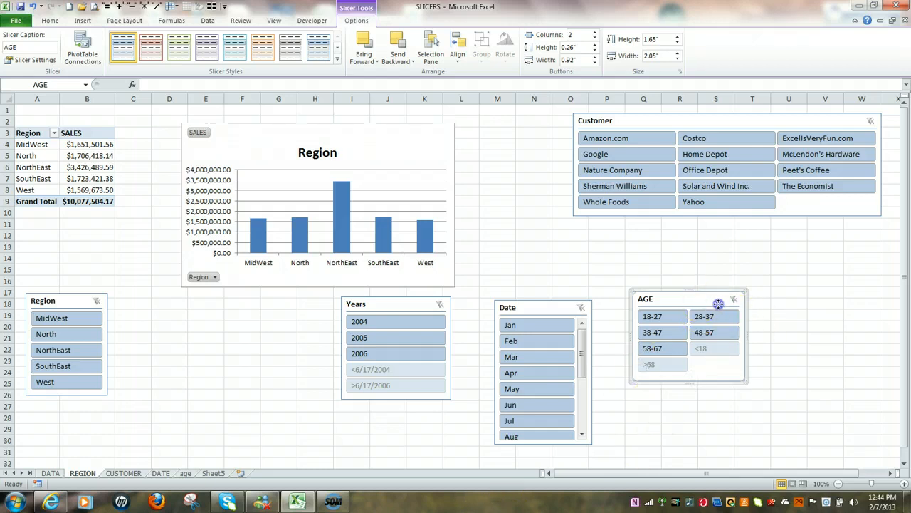
pyautogui.moveTo(714, 303); pyautogui.dragTo(784, 308)
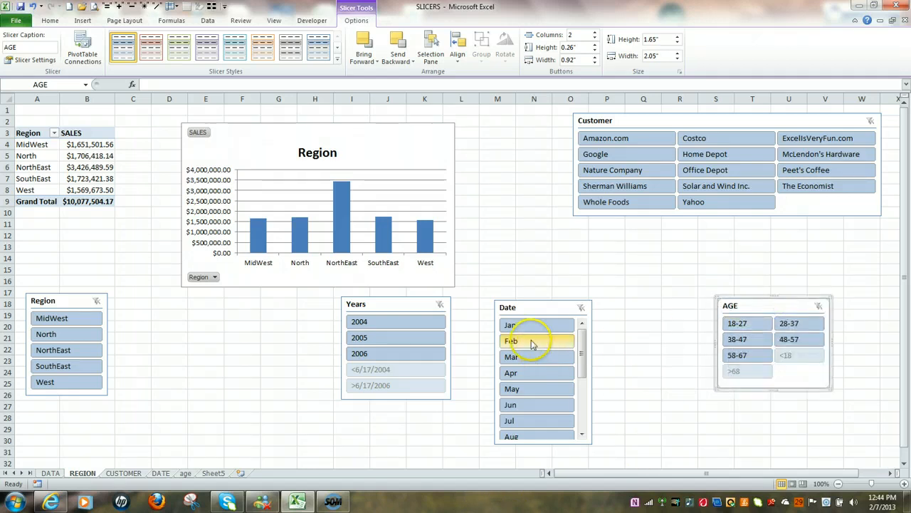
pyautogui.moveTo(395, 306); pyautogui.dragTo(291, 307)
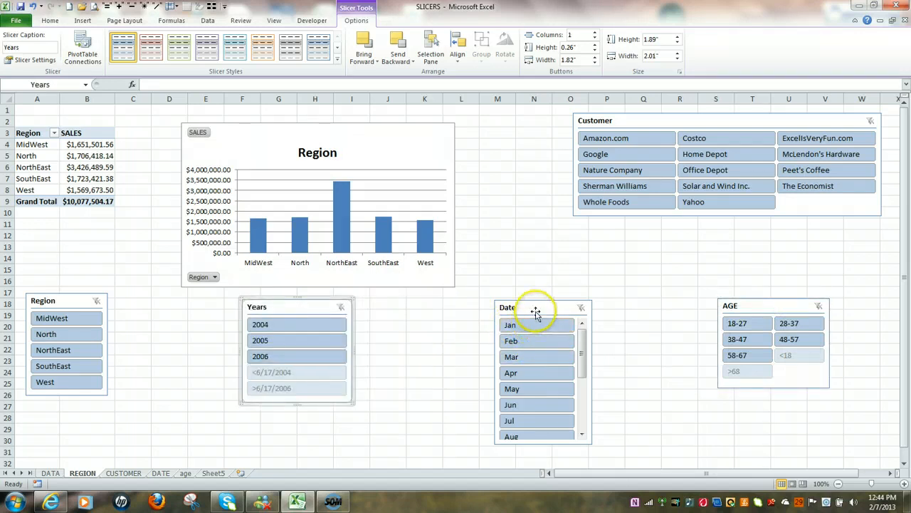
# Arrange the Date slicer's buttons in 3 columns and resize the slicer to about 1.89 inches high and 3.23 inches wide.
pyautogui.click(537, 311)
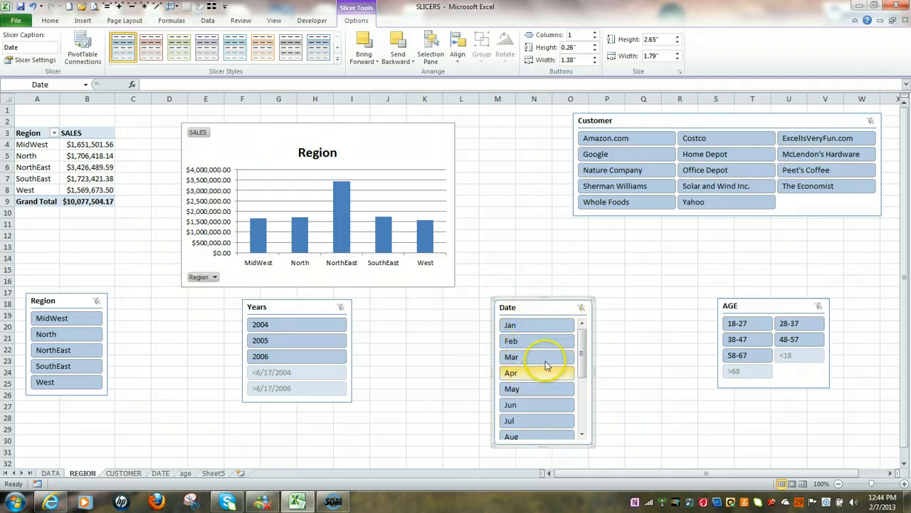
pyautogui.click(551, 309)
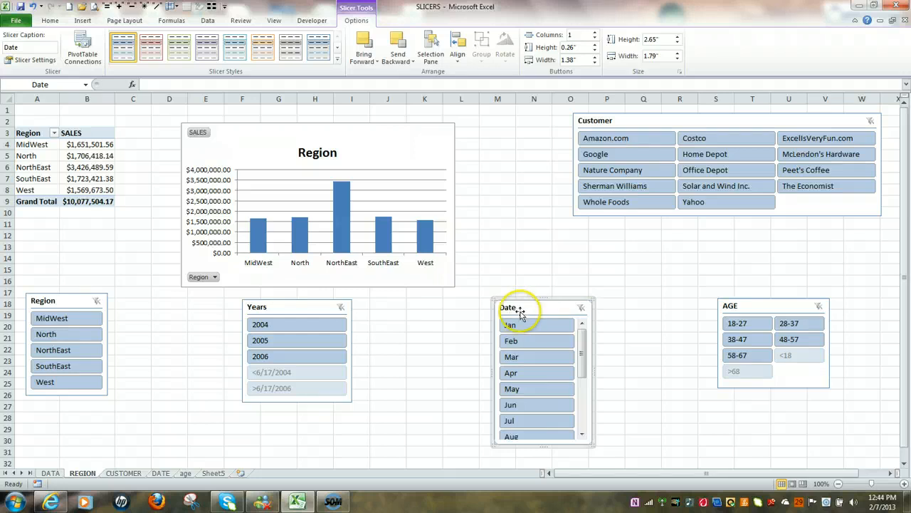
pyautogui.click(535, 307)
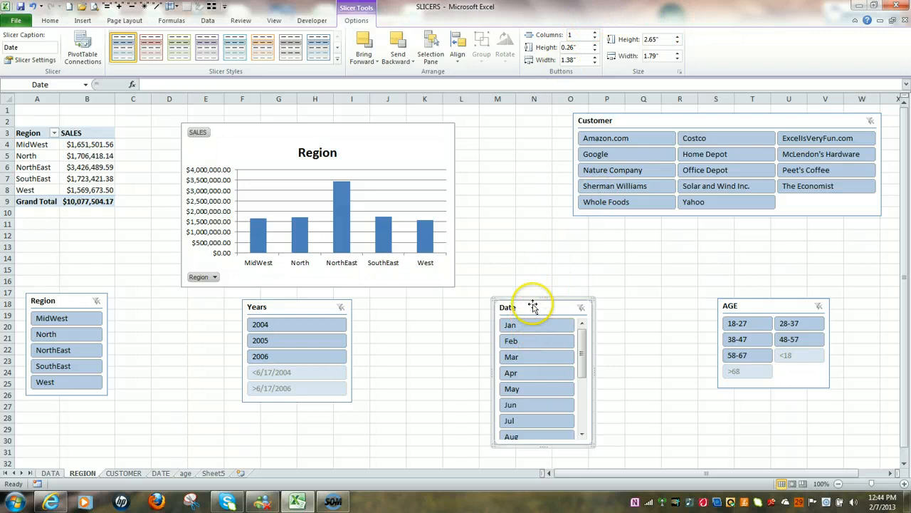
pyautogui.click(595, 32)
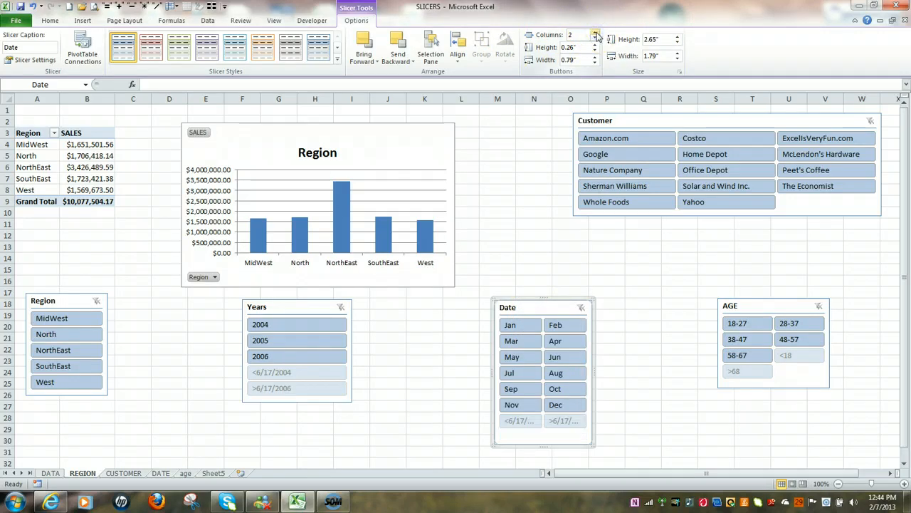
pyautogui.click(595, 32)
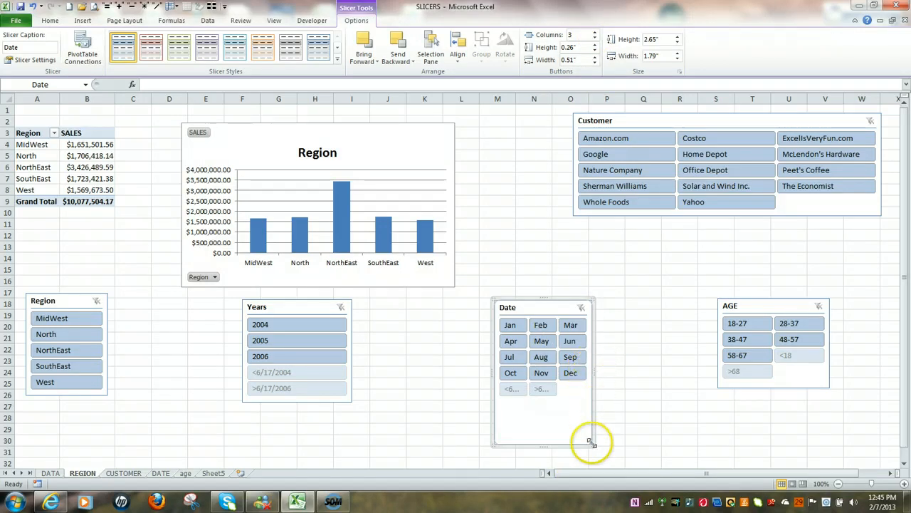
pyautogui.moveTo(591, 443); pyautogui.dragTo(673, 403)
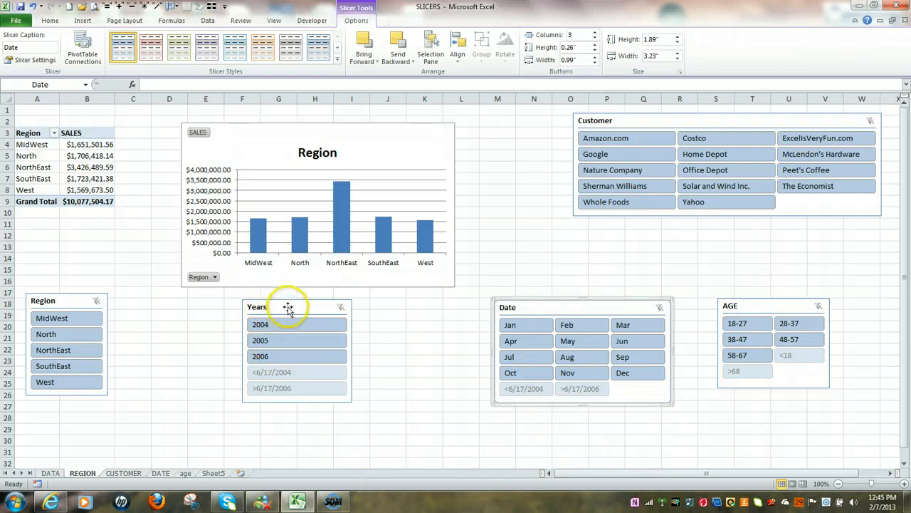
# Line up the Customer, Years, Date and AGE slicers in a row beside the Region slicer, beneath the chart, without overlaps.
pyautogui.moveTo(288, 306); pyautogui.dragTo(414, 311)
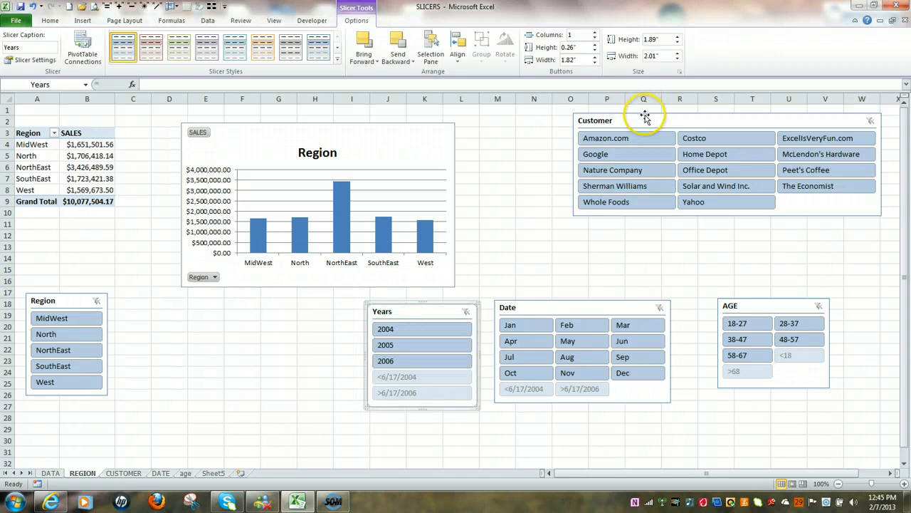
pyautogui.moveTo(651, 118); pyautogui.dragTo(188, 302)
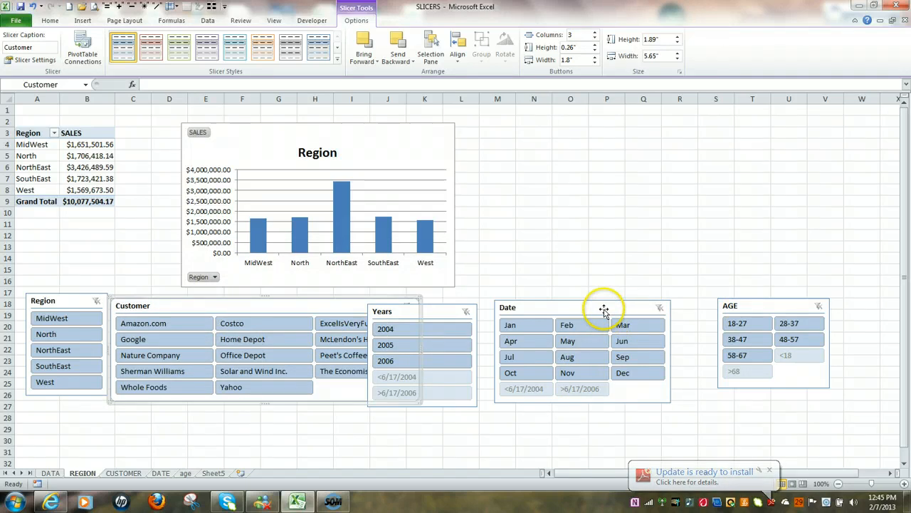
pyautogui.moveTo(604, 311); pyautogui.dragTo(709, 222)
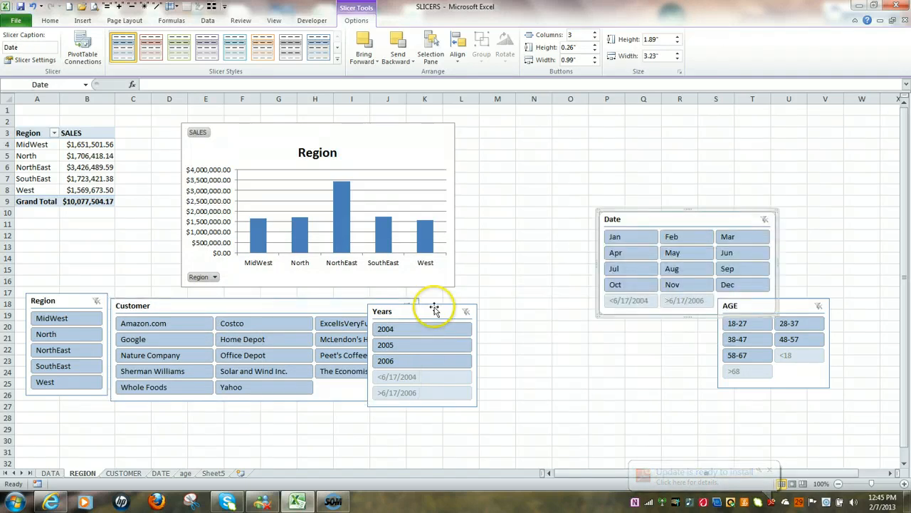
pyautogui.moveTo(434, 308); pyautogui.dragTo(638, 334)
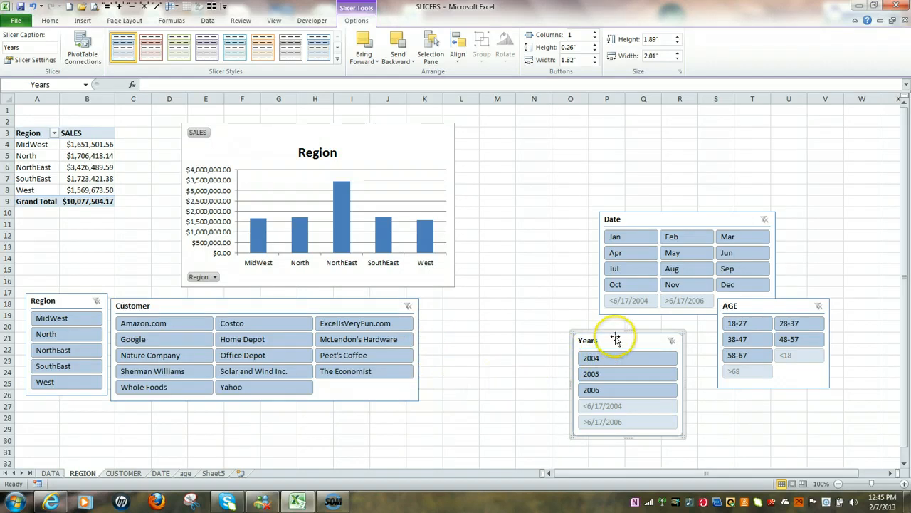
pyautogui.moveTo(616, 340); pyautogui.dragTo(489, 303)
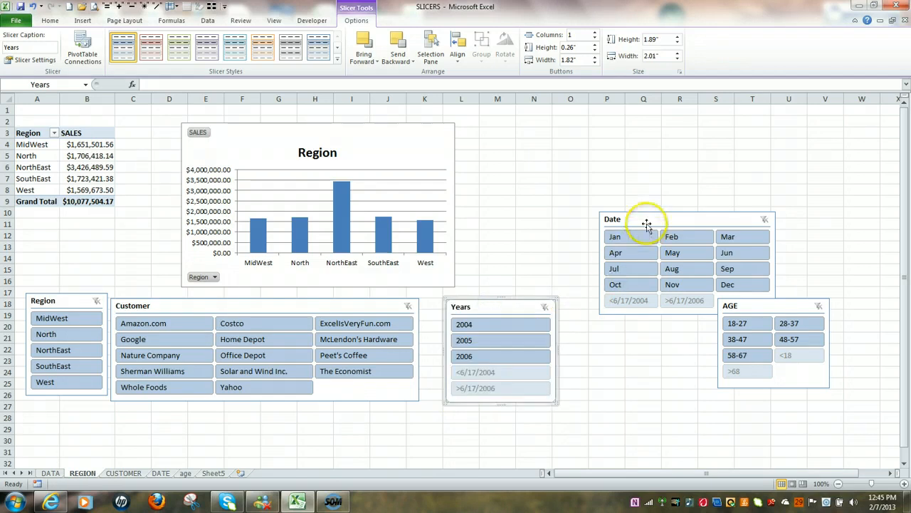
pyautogui.moveTo(646, 218); pyautogui.dragTo(618, 312)
pyautogui.moveTo(785, 309); pyautogui.dragTo(804, 317)
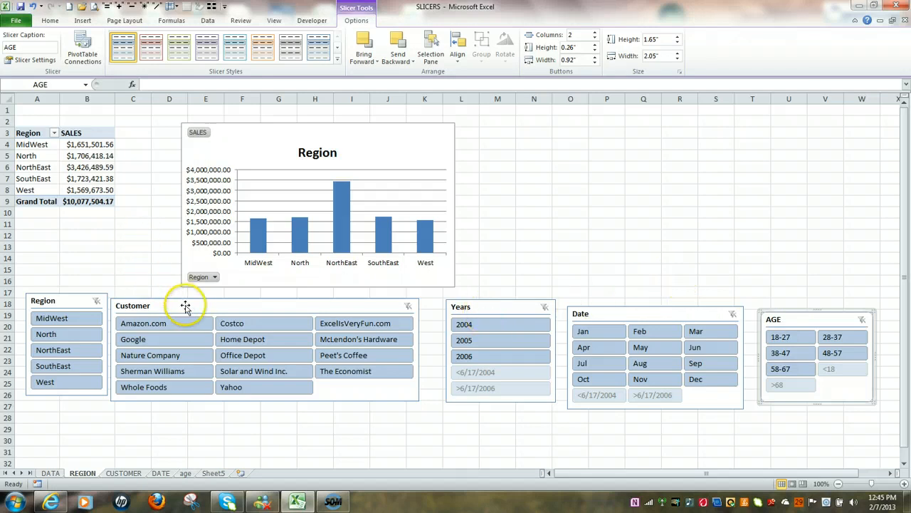
pyautogui.moveTo(185, 306); pyautogui.dragTo(202, 308)
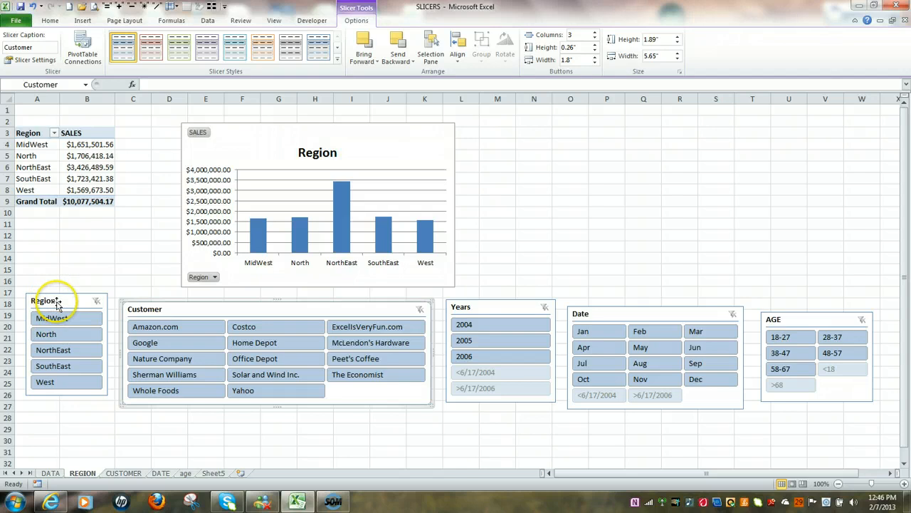
# Filter the pivot table and chart to the North, NorthEast and West regions with the Region slicer, and clear the slicer's filter.
pyautogui.click(70, 338)
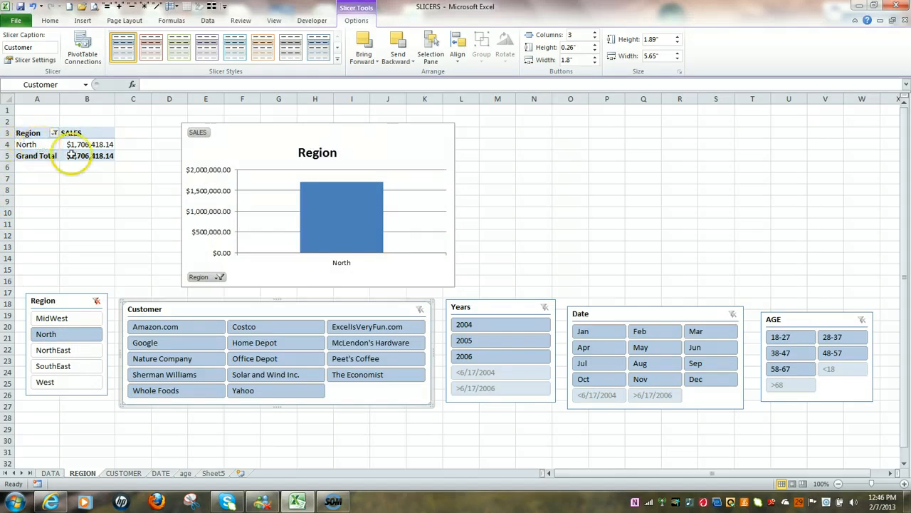
pyautogui.moveTo(351, 224)
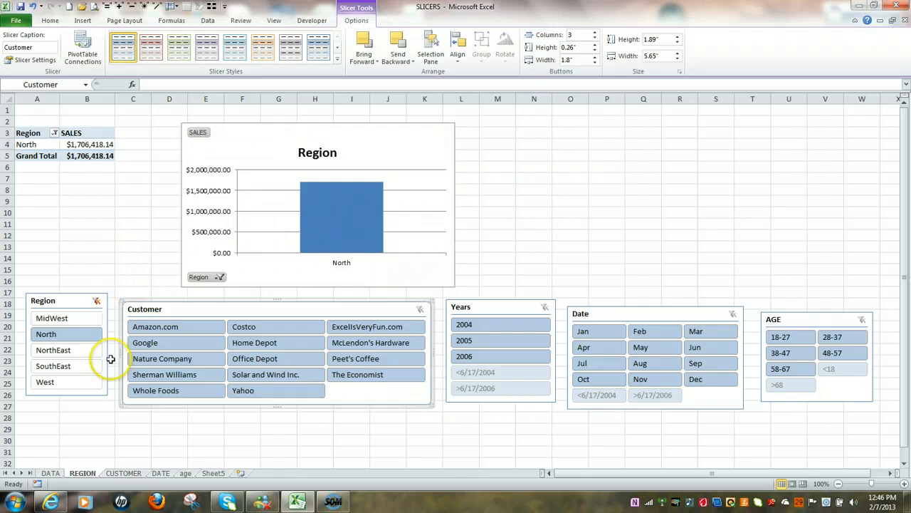
pyautogui.keyDown('ctrl'); pyautogui.click(63, 354); pyautogui.keyUp('ctrl')
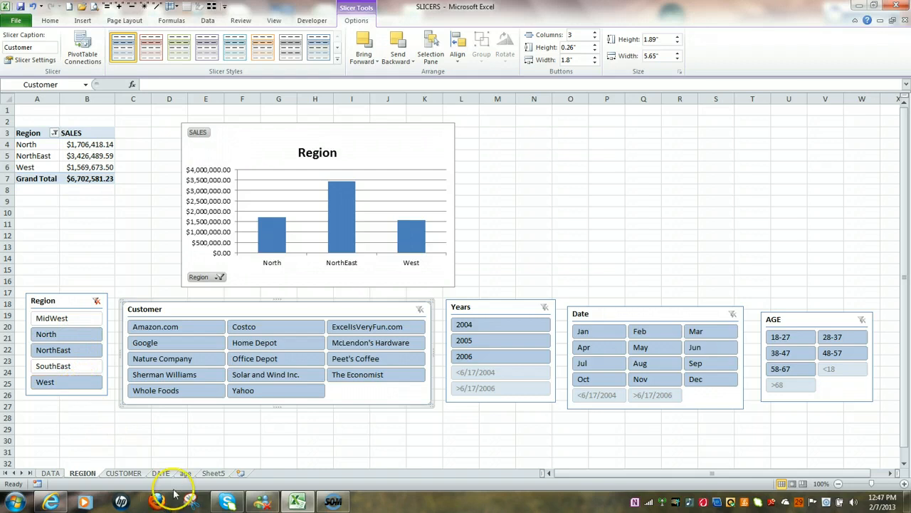
pyautogui.moveTo(221, 499)
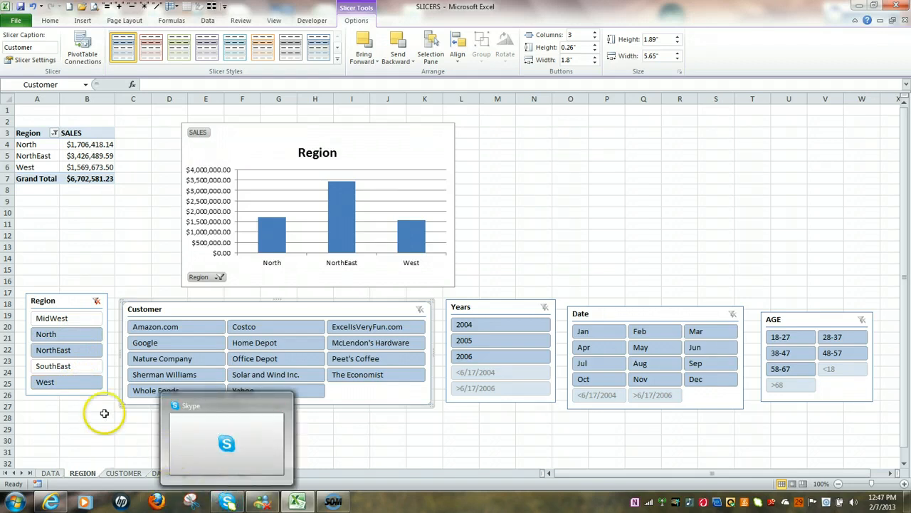
pyautogui.click(97, 302)
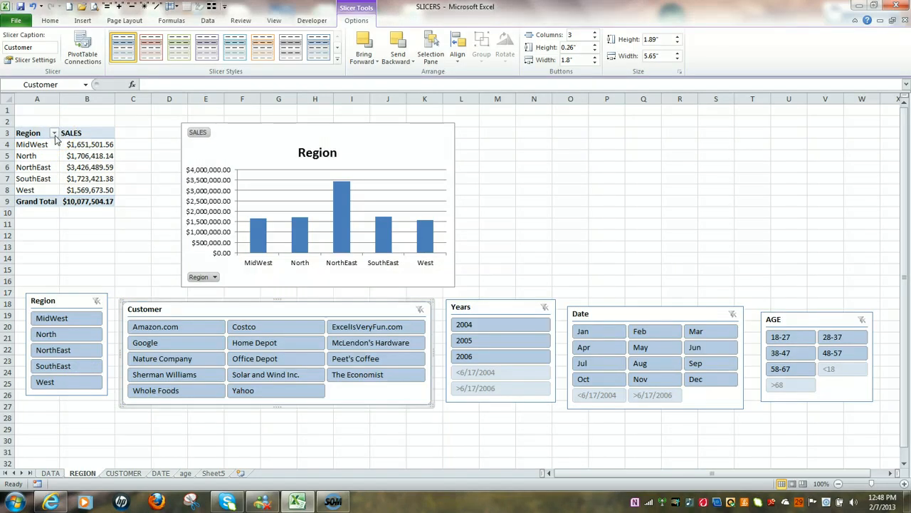
# Filter the Region slicer to North and check whether the pivot tables on the CUSTOMER and DATE sheets respond, returning to the REGION sheet.
pyautogui.click(75, 316)
pyautogui.click(76, 334)
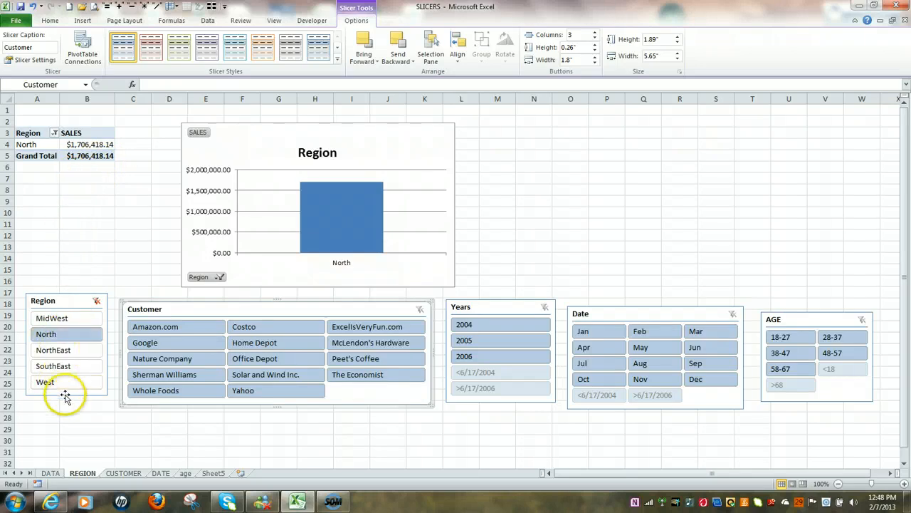
pyautogui.click(124, 473)
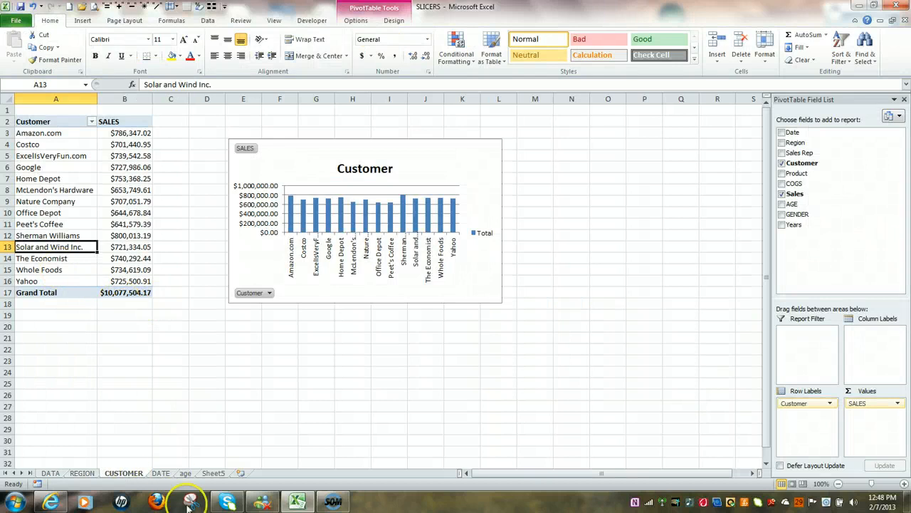
pyautogui.click(161, 474)
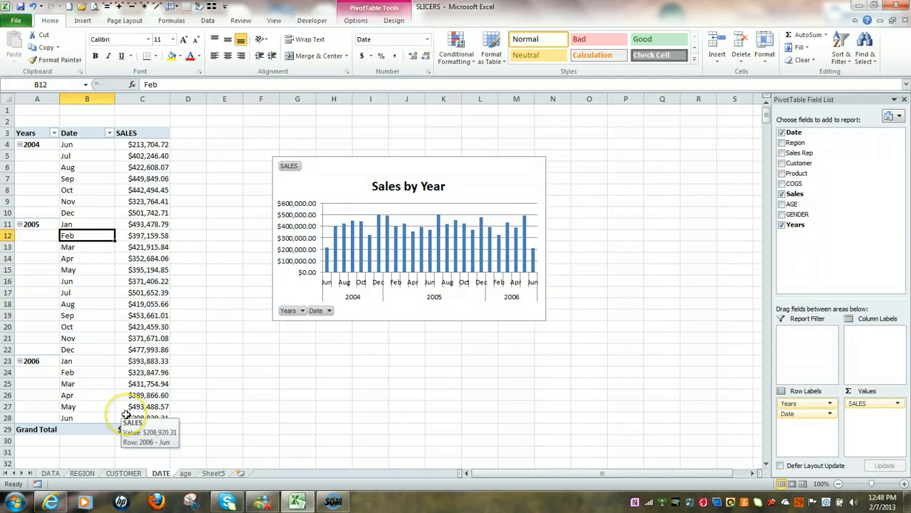
pyautogui.click(81, 474)
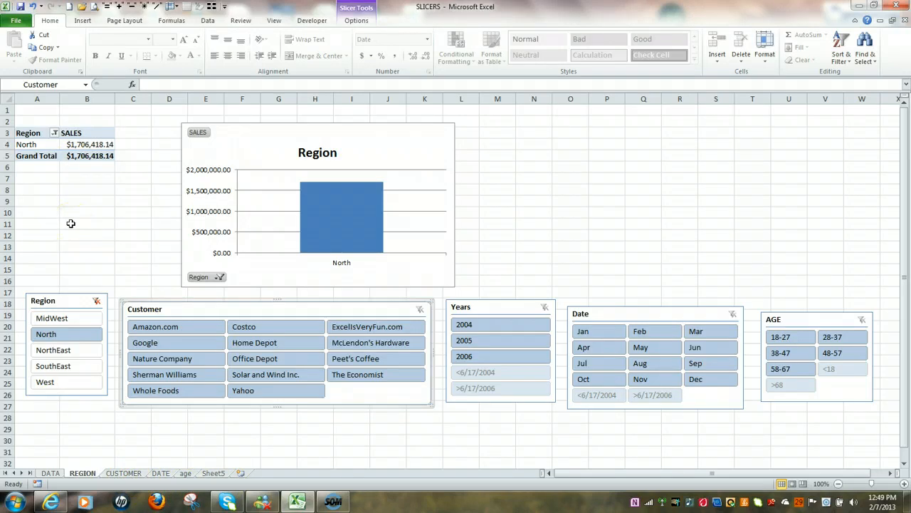
# Clear the Region filter from the pivot table's Region field.
pyautogui.click(55, 133)
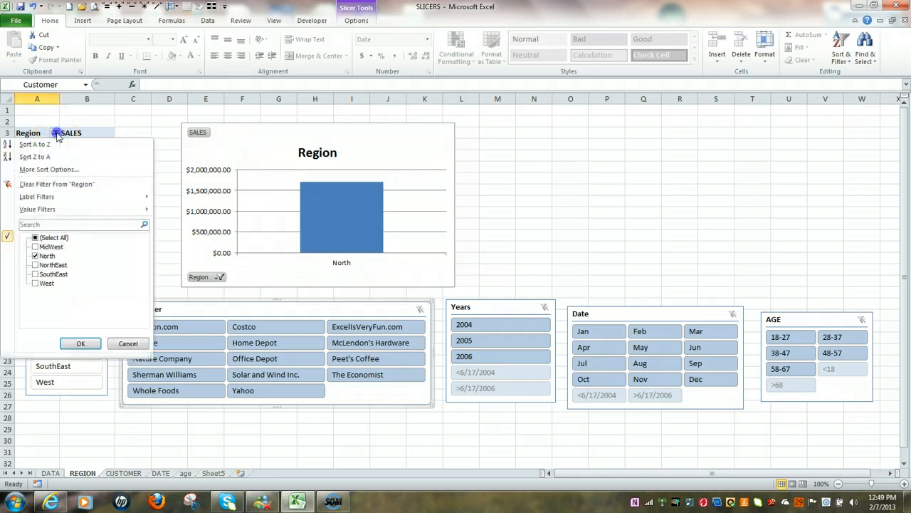
pyautogui.click(52, 185)
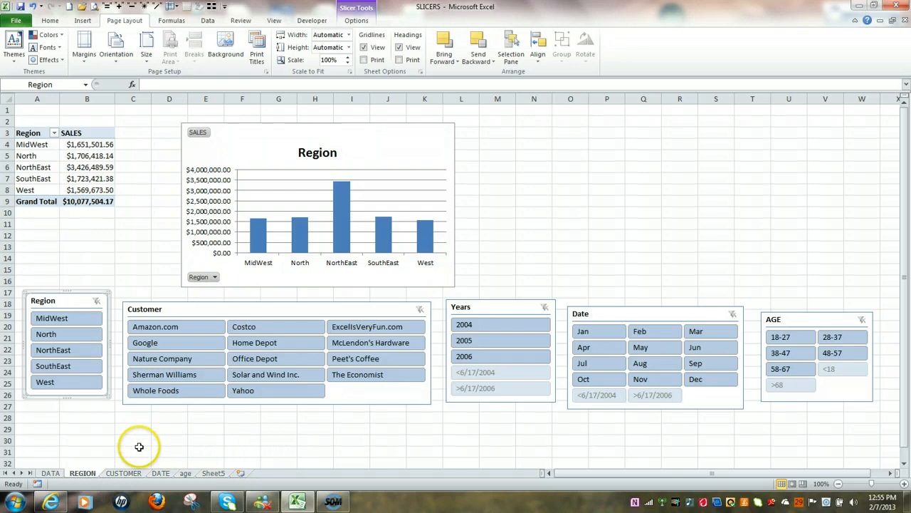
# Connect the Region slicer to the age, CUSTOMER and date pivot tables in addition to the REGION pivot table.
pyautogui.click(77, 301)
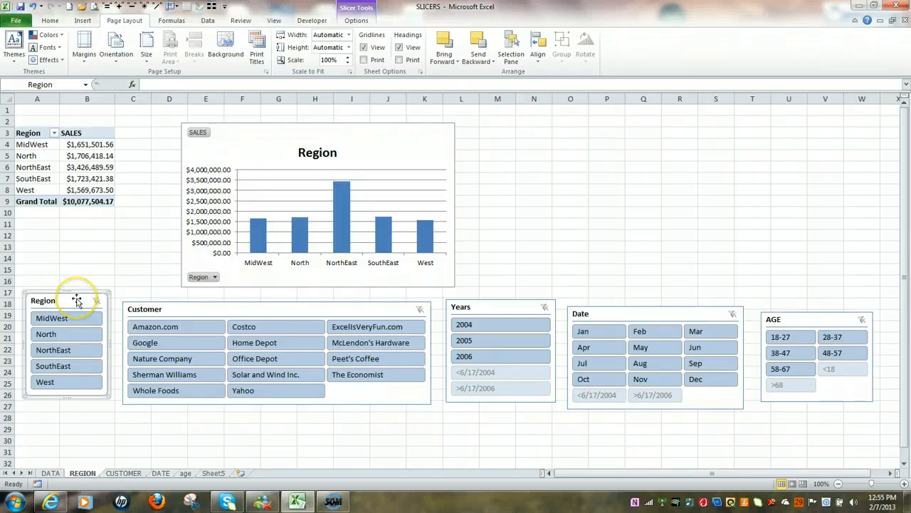
pyautogui.rightClick(77, 301)
pyautogui.press('Escape')
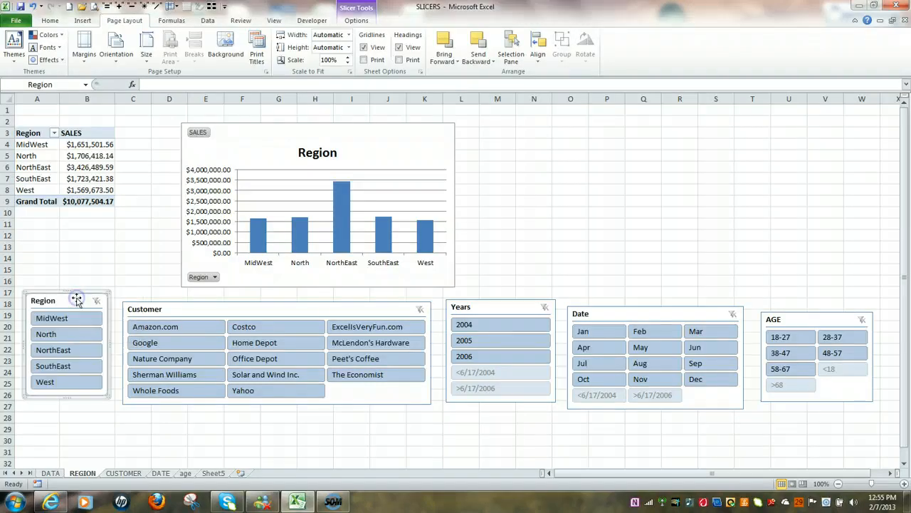
pyautogui.click(71, 300)
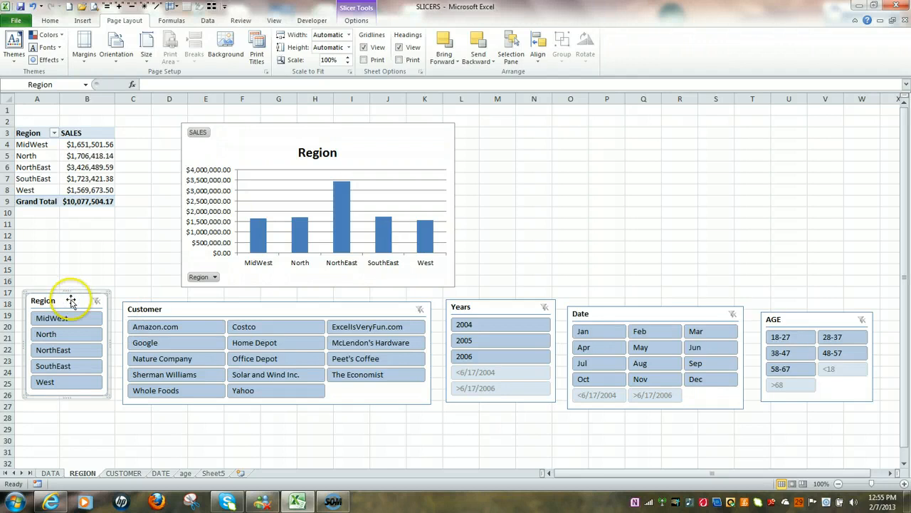
pyautogui.rightClick(71, 301)
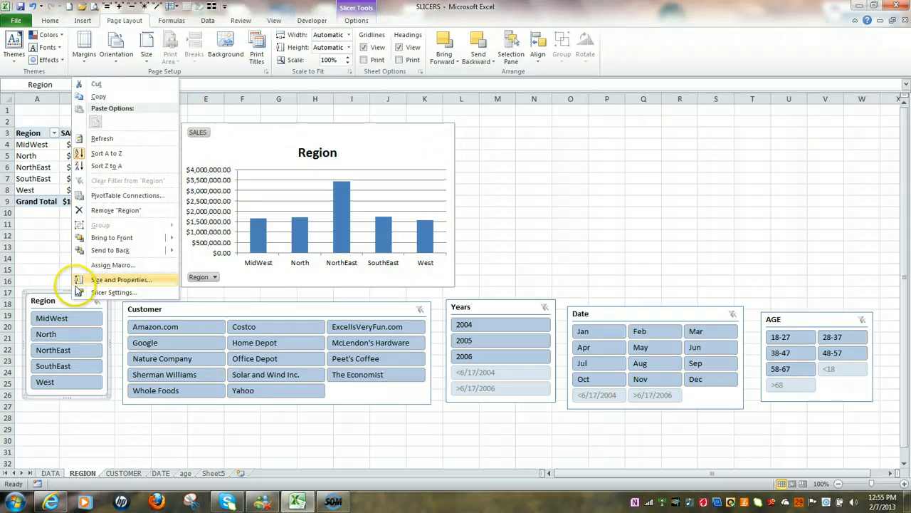
pyautogui.click(119, 196)
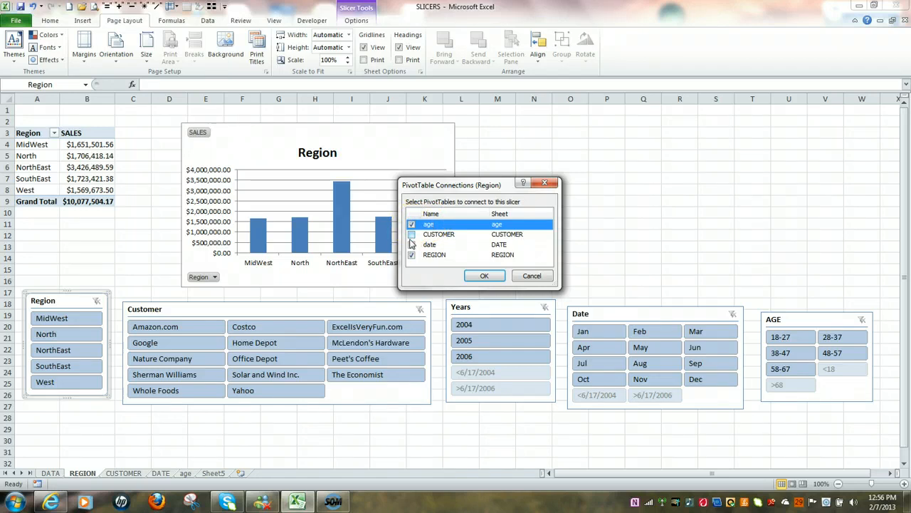
pyautogui.click(412, 235)
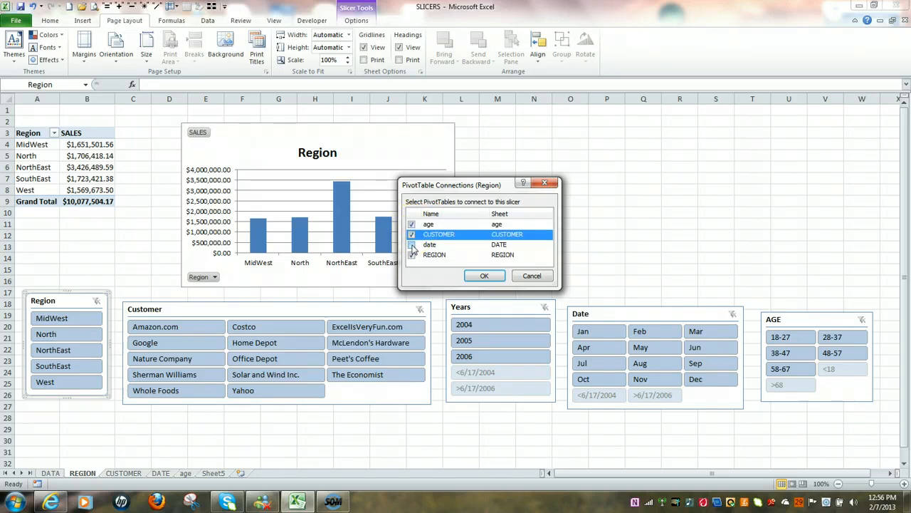
pyautogui.click(411, 245)
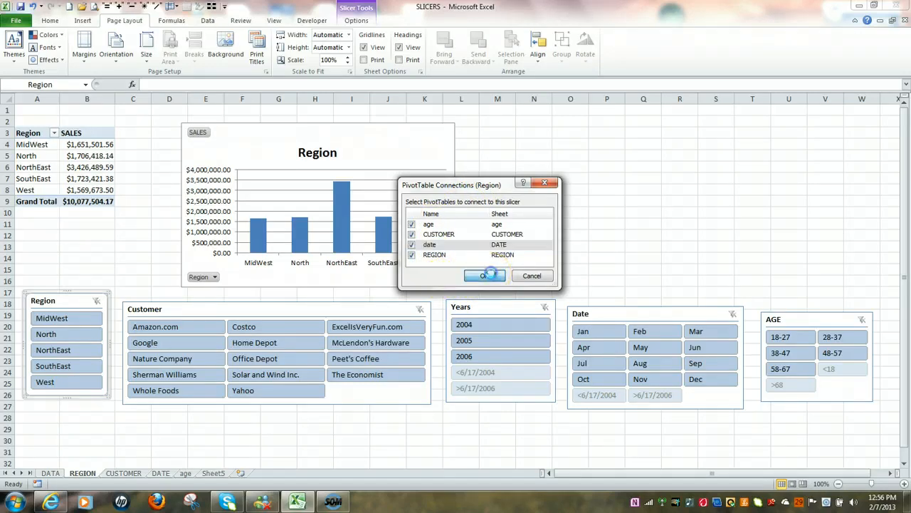
pyautogui.click(490, 276)
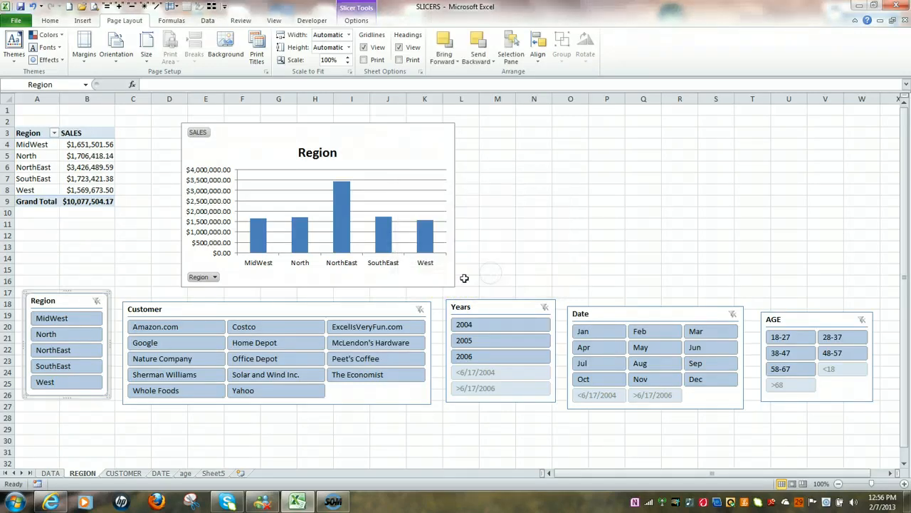
# Connect the Customer slicer to the age, CUSTOMER and date pivot tables in addition to the REGION pivot table.
pyautogui.click(260, 309)
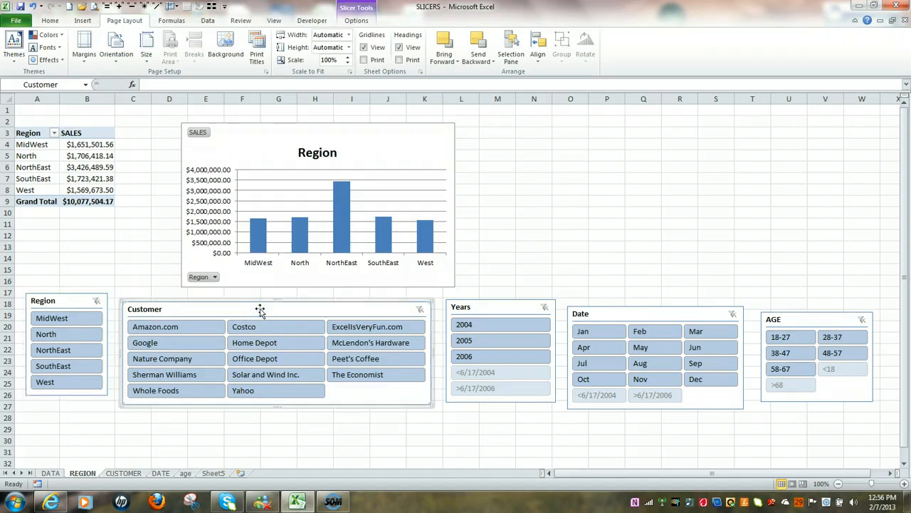
pyautogui.click(276, 308)
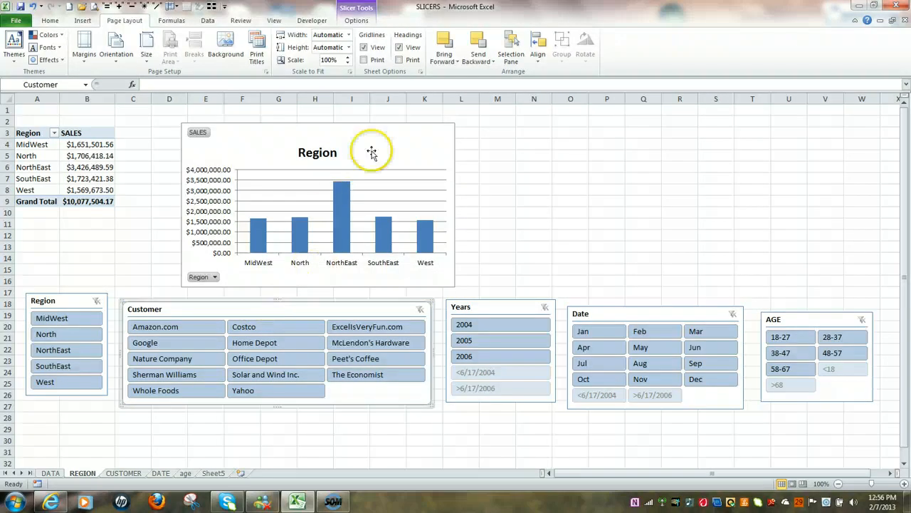
pyautogui.click(357, 20)
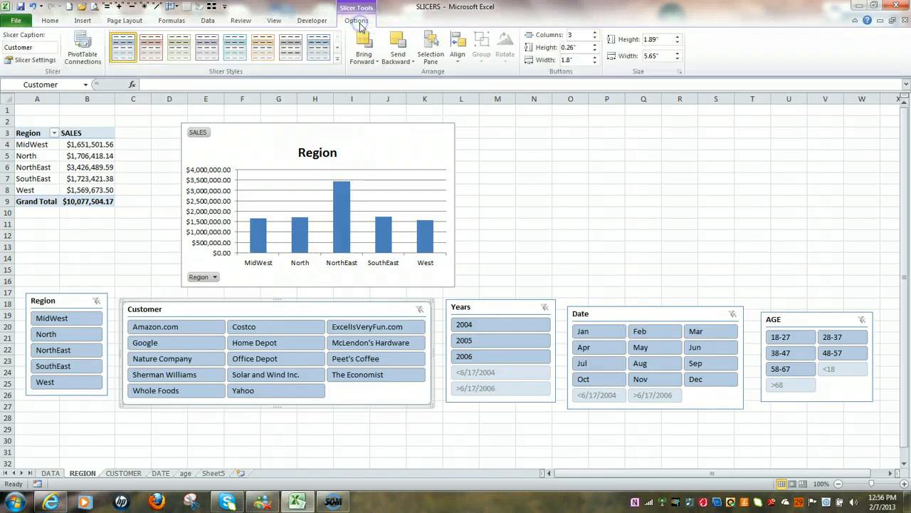
pyautogui.click(85, 45)
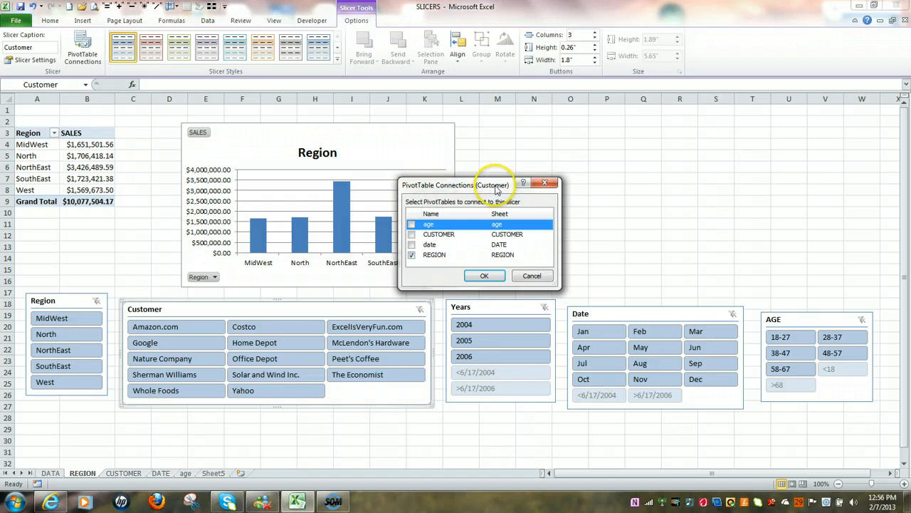
pyautogui.click(411, 235)
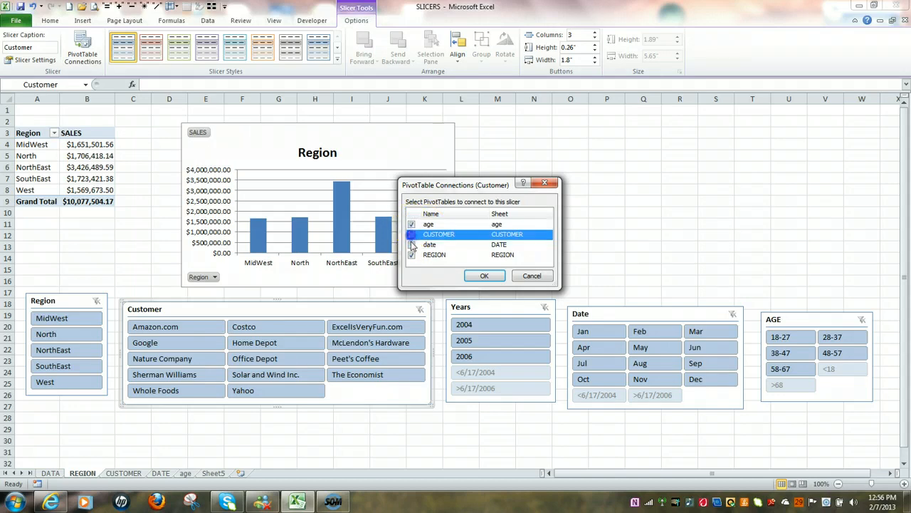
pyautogui.click(412, 244)
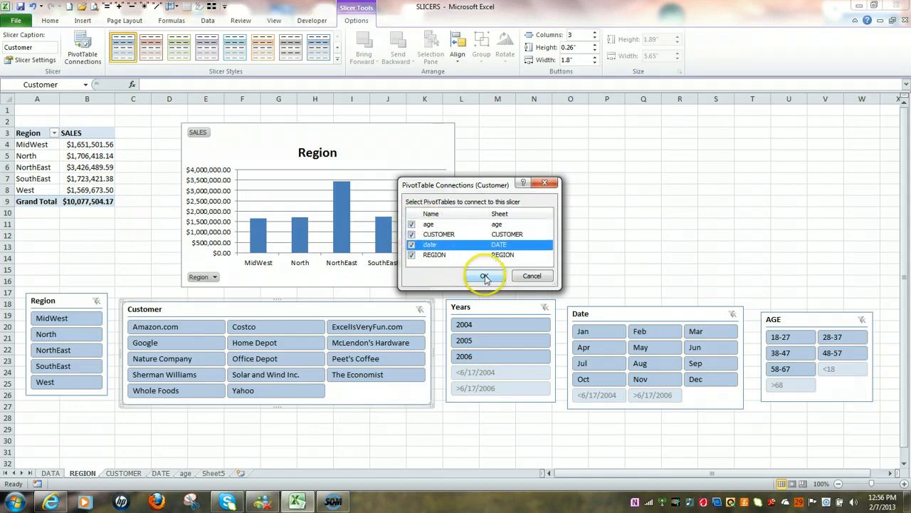
pyautogui.click(485, 276)
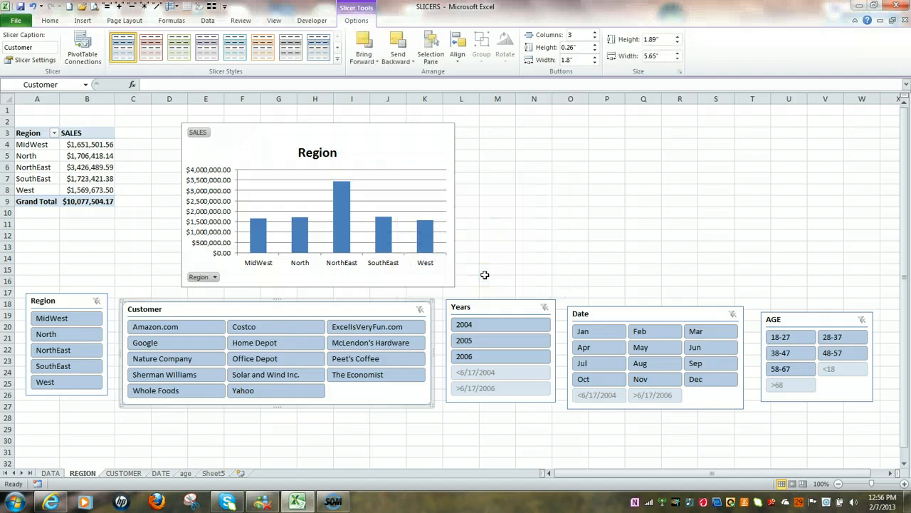
pyautogui.hotkey('alt', 'p')
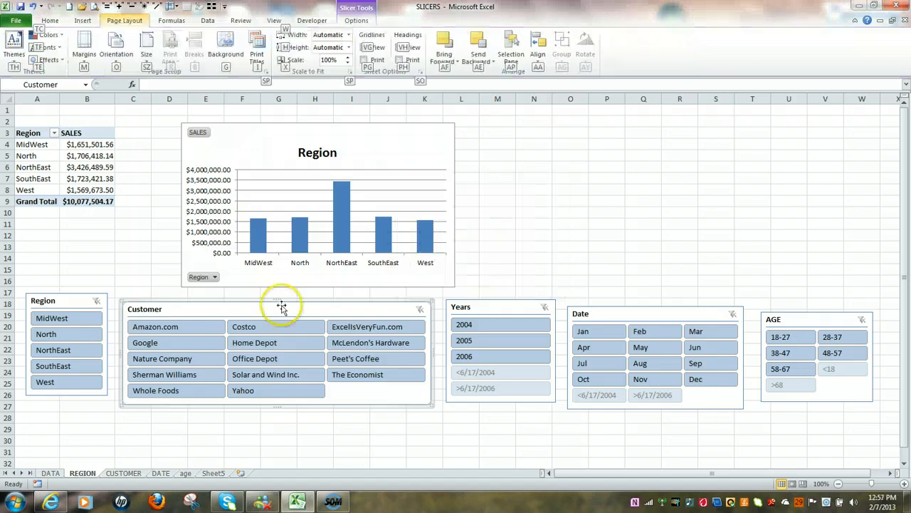
# Check the Years slicer's pivot table connections for age, CUSTOMER, date and REGION, and accept the selection.
pyautogui.click(494, 306)
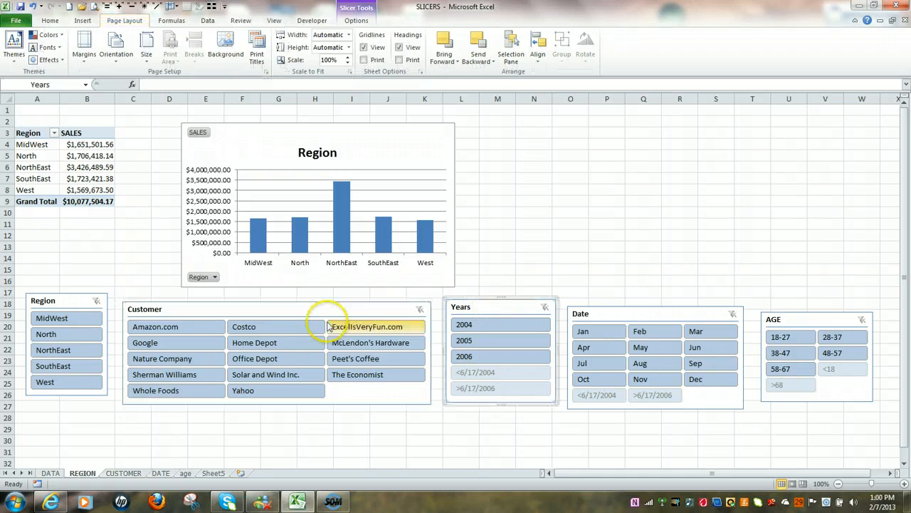
pyautogui.rightClick(486, 308)
pyautogui.press('Escape')
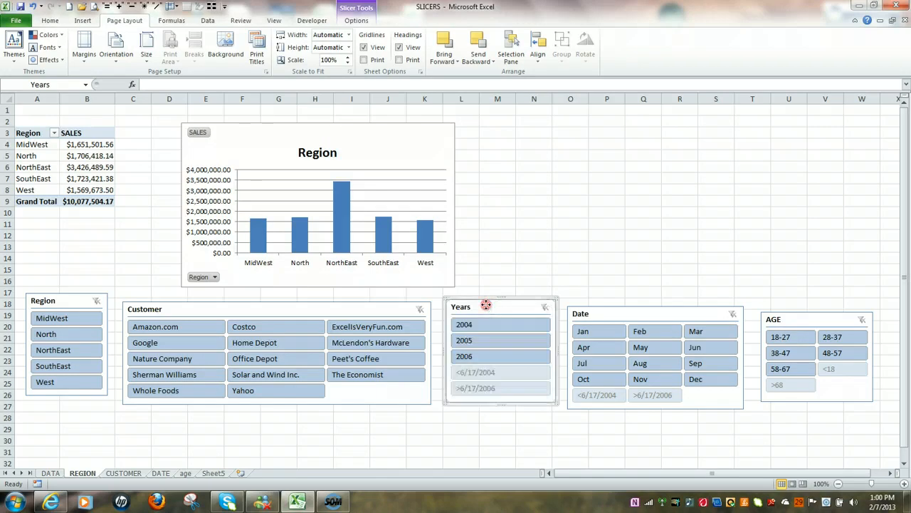
pyautogui.rightClick(486, 306)
pyautogui.press('Escape')
pyautogui.rightClick(487, 307)
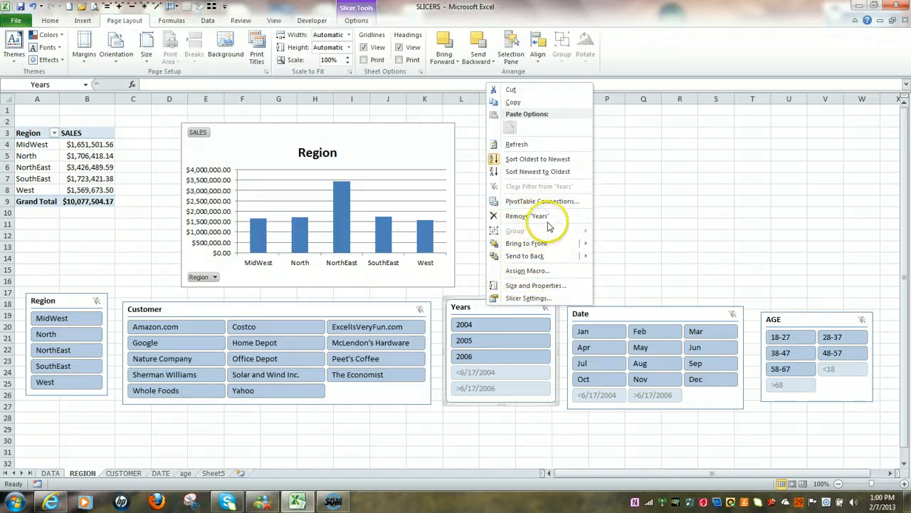
pyautogui.click(554, 201)
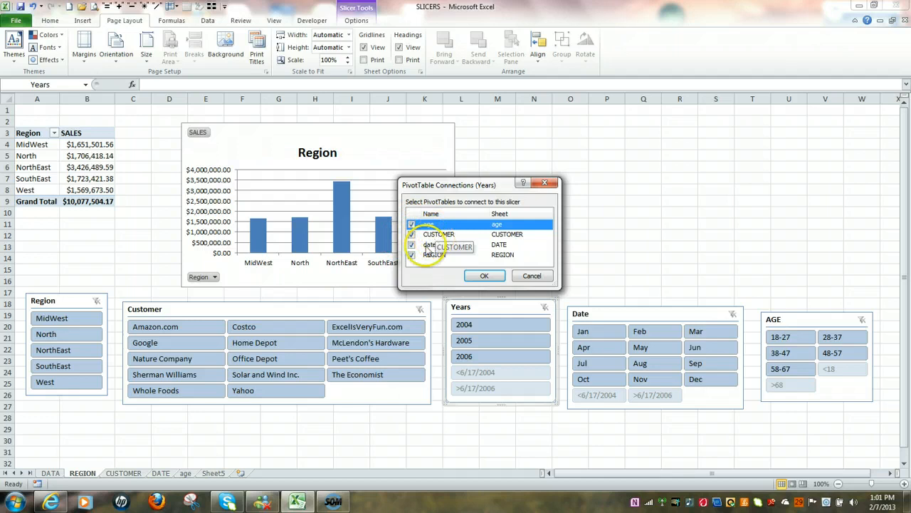
pyautogui.click(484, 275)
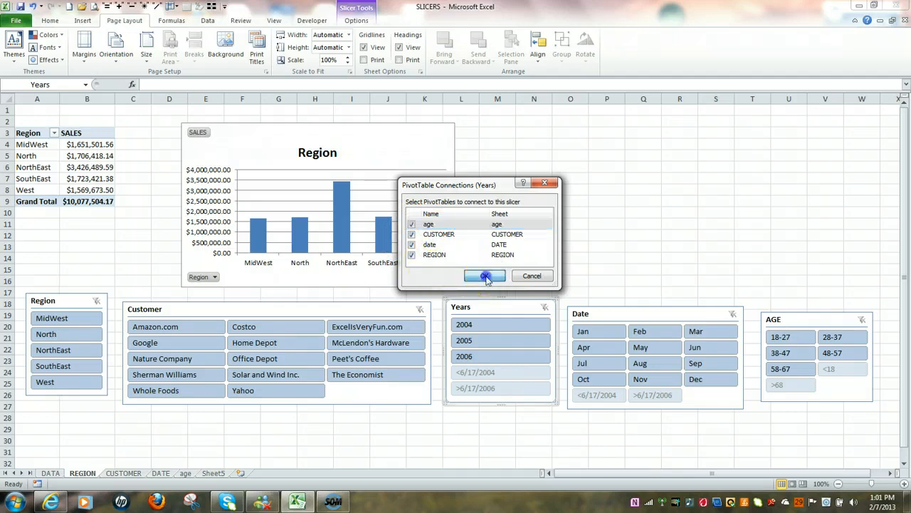